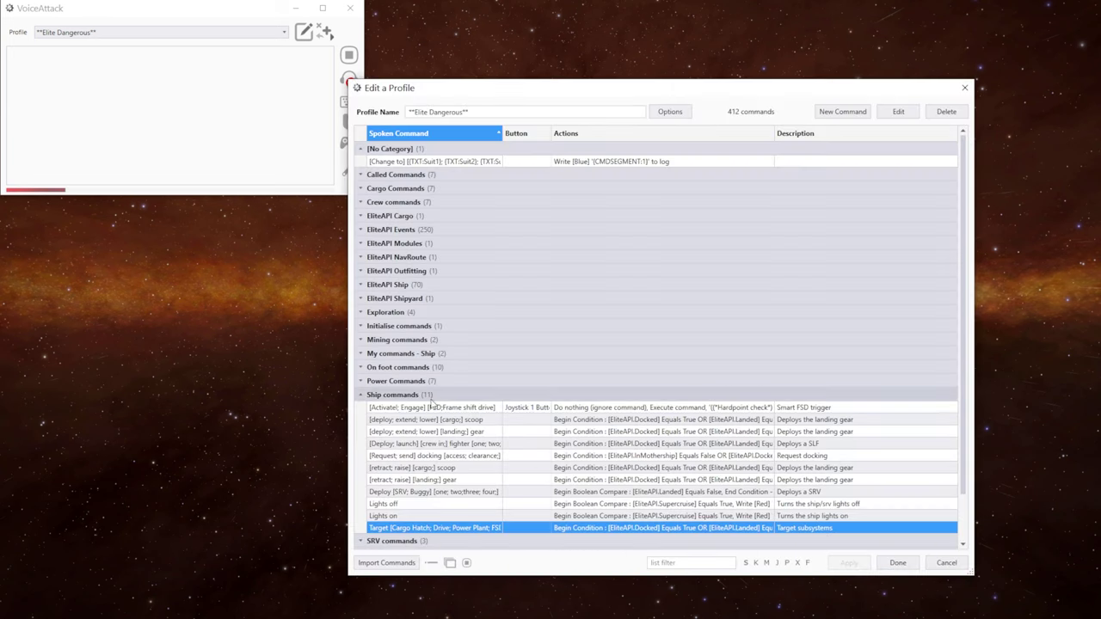
Step: Open the Target subsystems ship command for editing and examine its spoken phrase
double_click(468, 529)
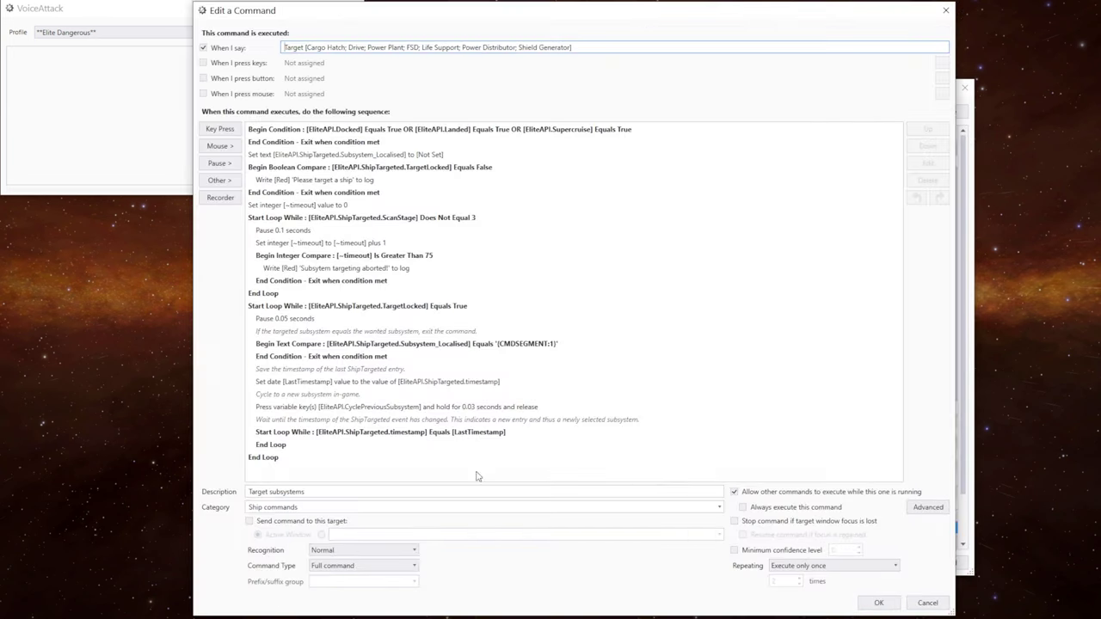
left_click(596, 47)
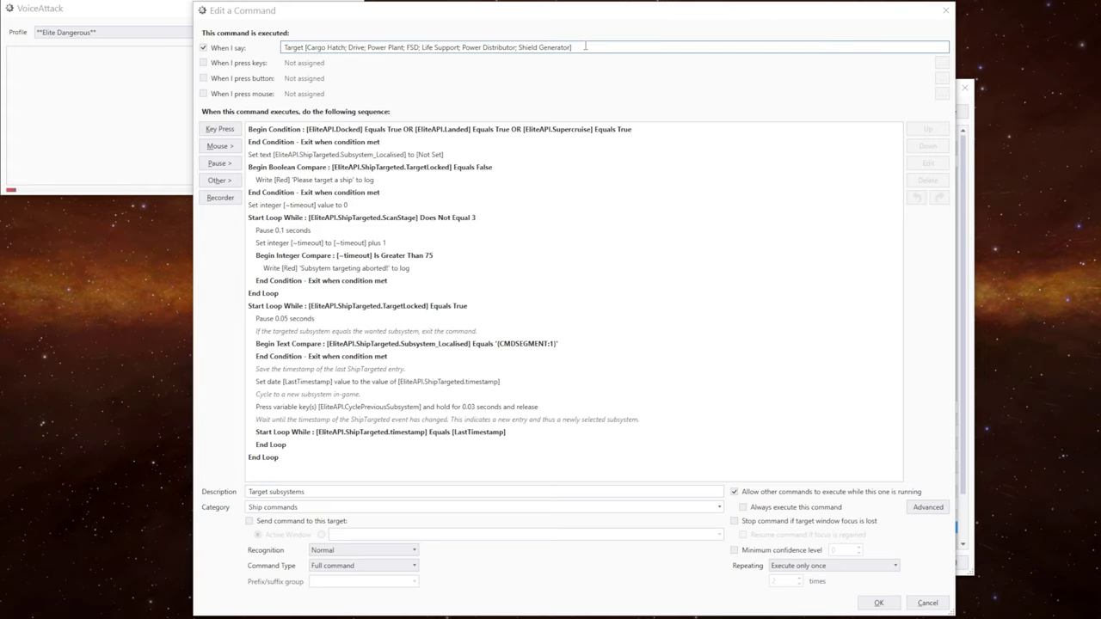
Step: Switch to Notepad++ and examine the Subsystem_Localised entry of the ShipTargeted event in Journal.txt
key("alt+Tab")
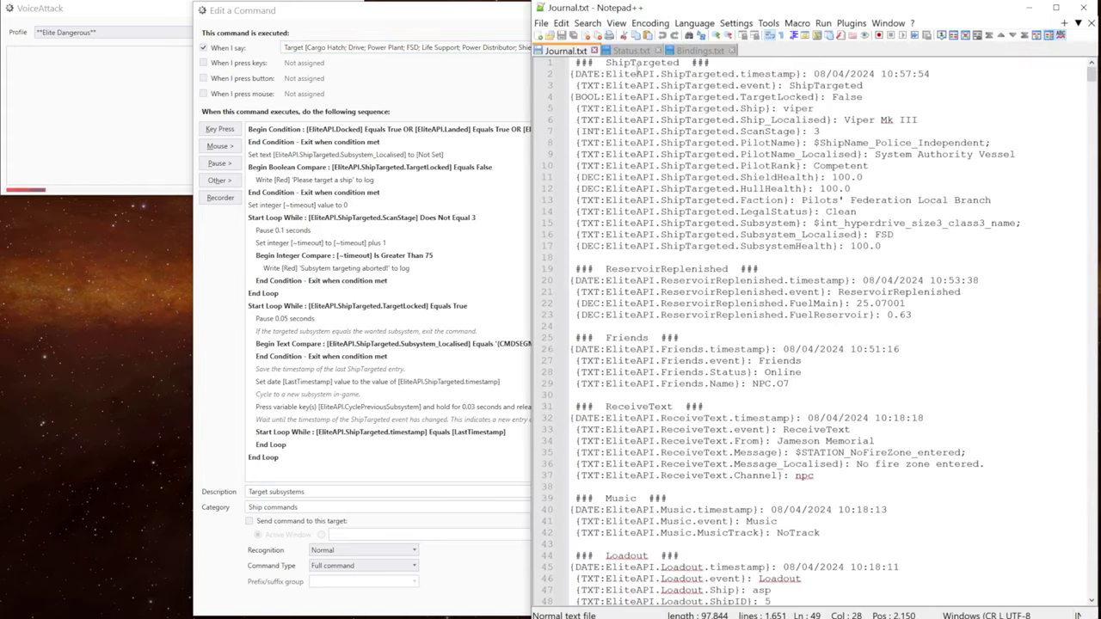
left_click(632, 63)
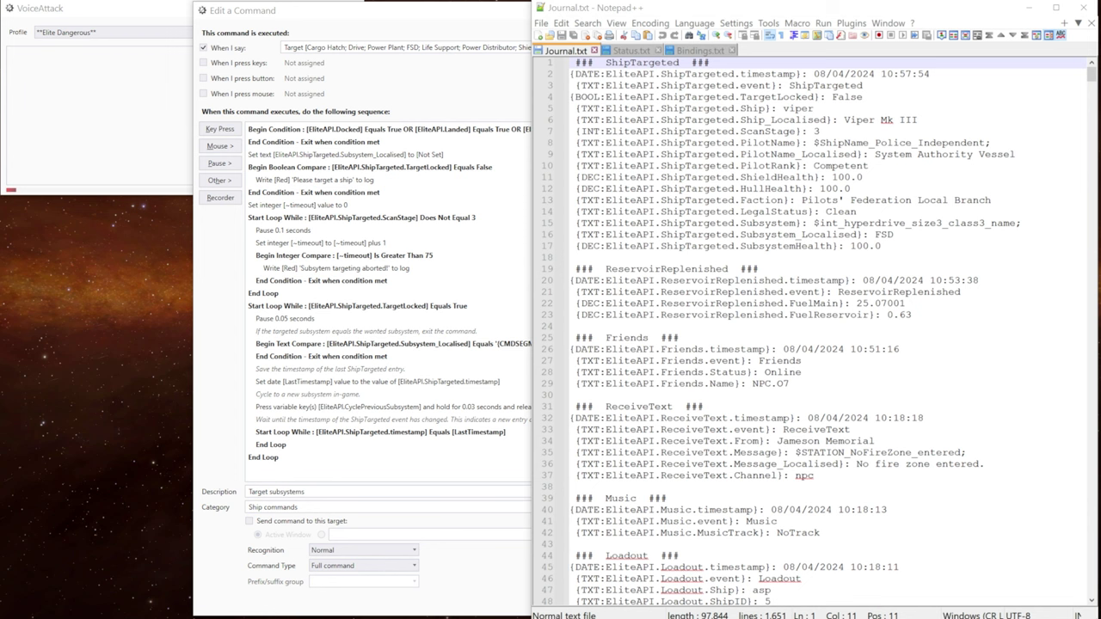
left_click(941, 398)
left_click(850, 386)
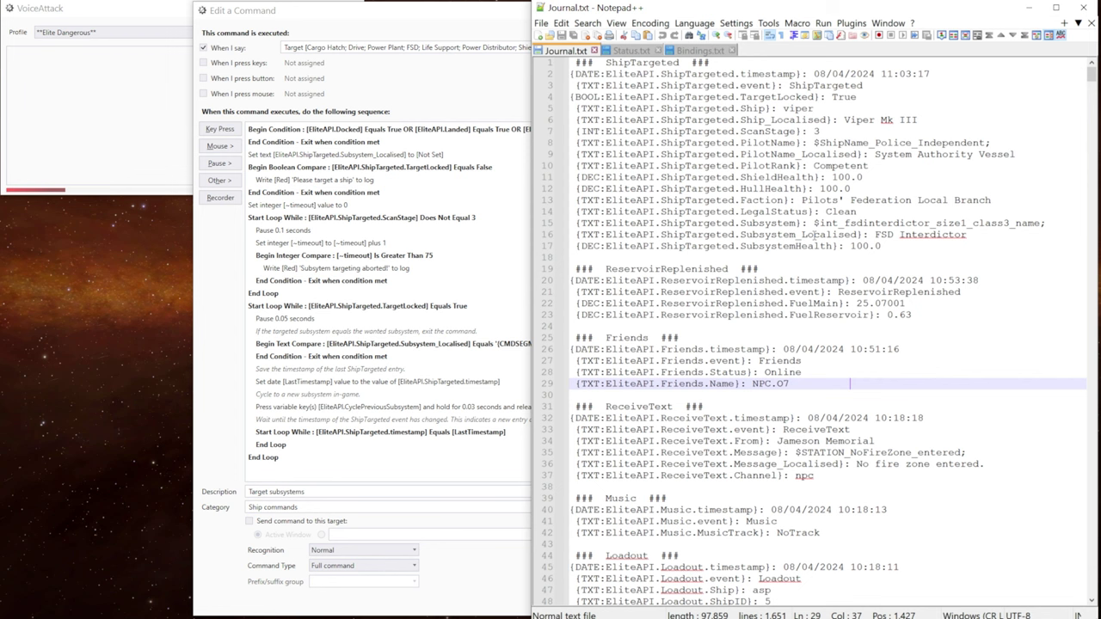
left_click(741, 234)
left_click_drag(742, 235, 856, 236)
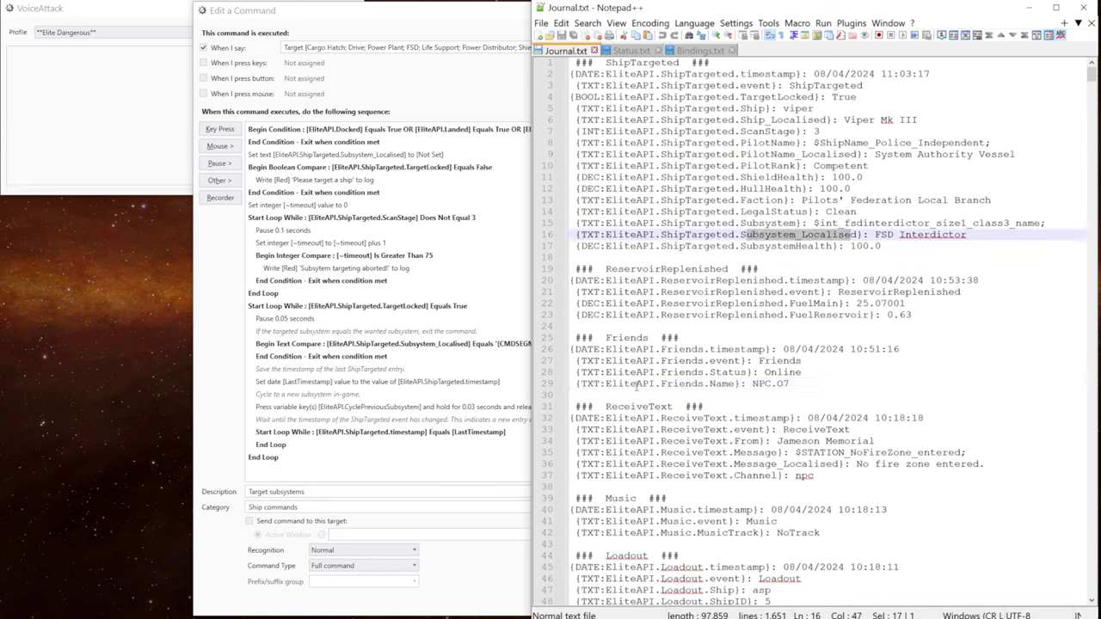
left_click(593, 316)
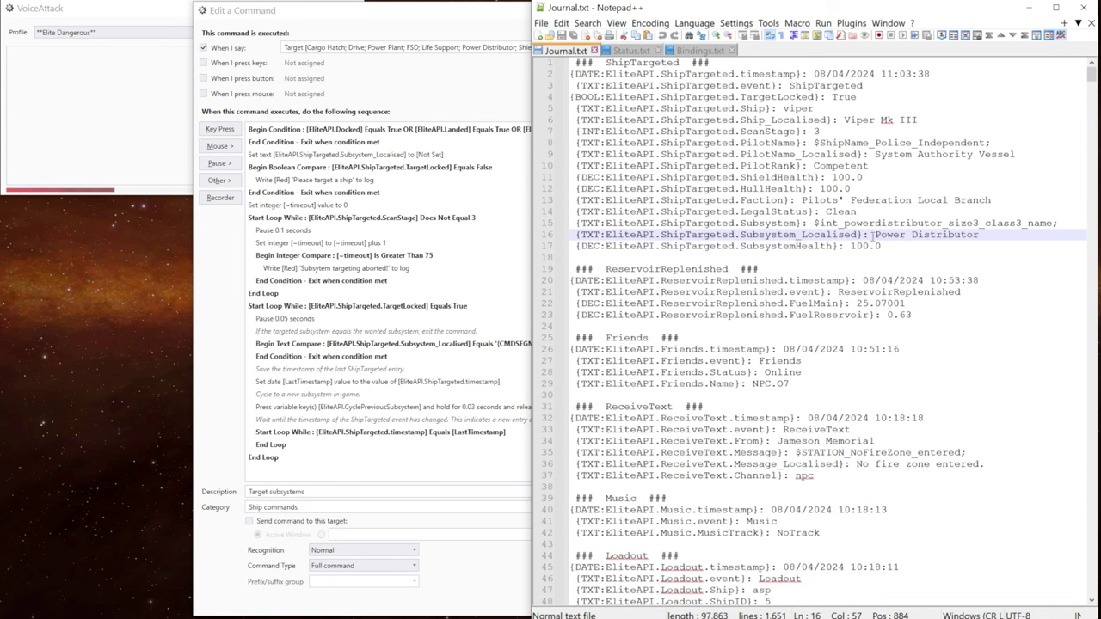
left_click_drag(873, 234, 991, 234)
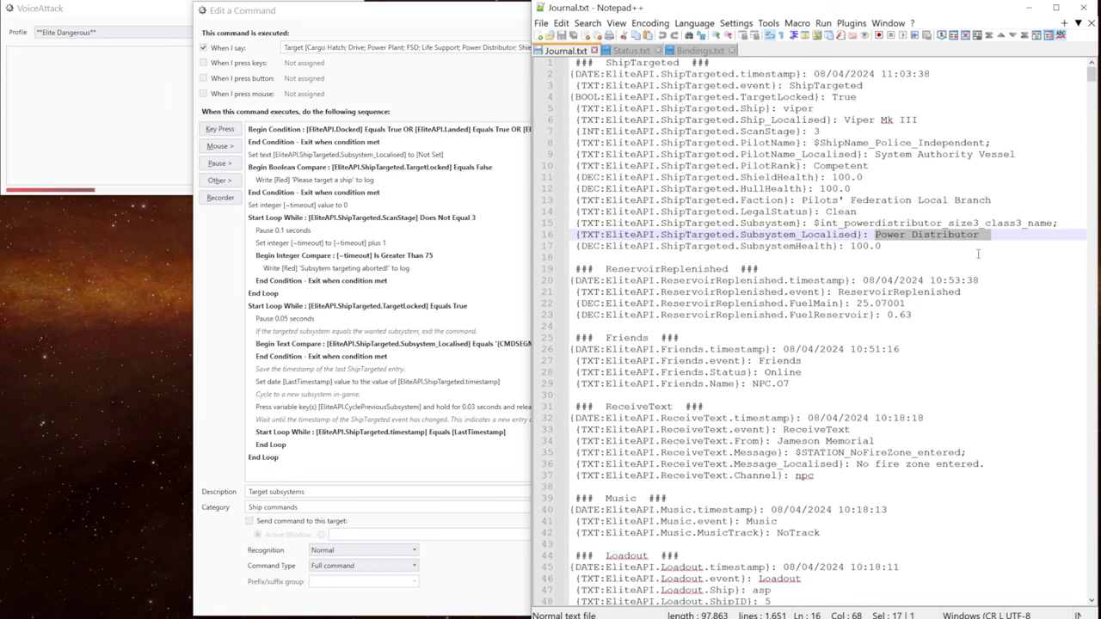
left_click_drag(738, 234, 858, 235)
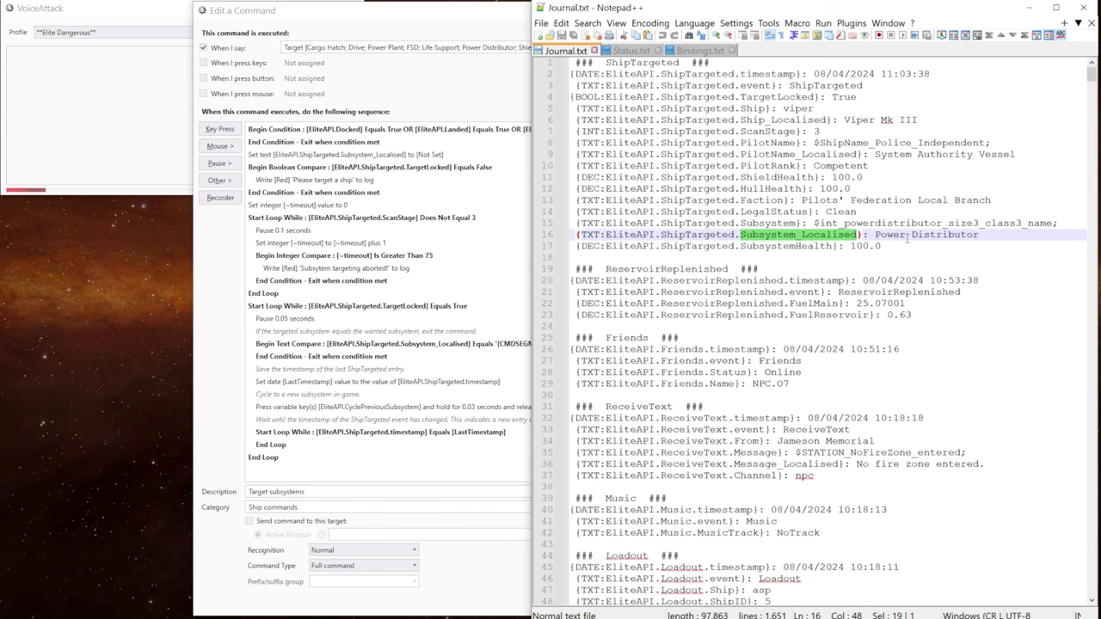
Step: Return to the VoiceAttack command and try adding a semicolon to the spoken phrase's subsystem list
left_click(425, 48)
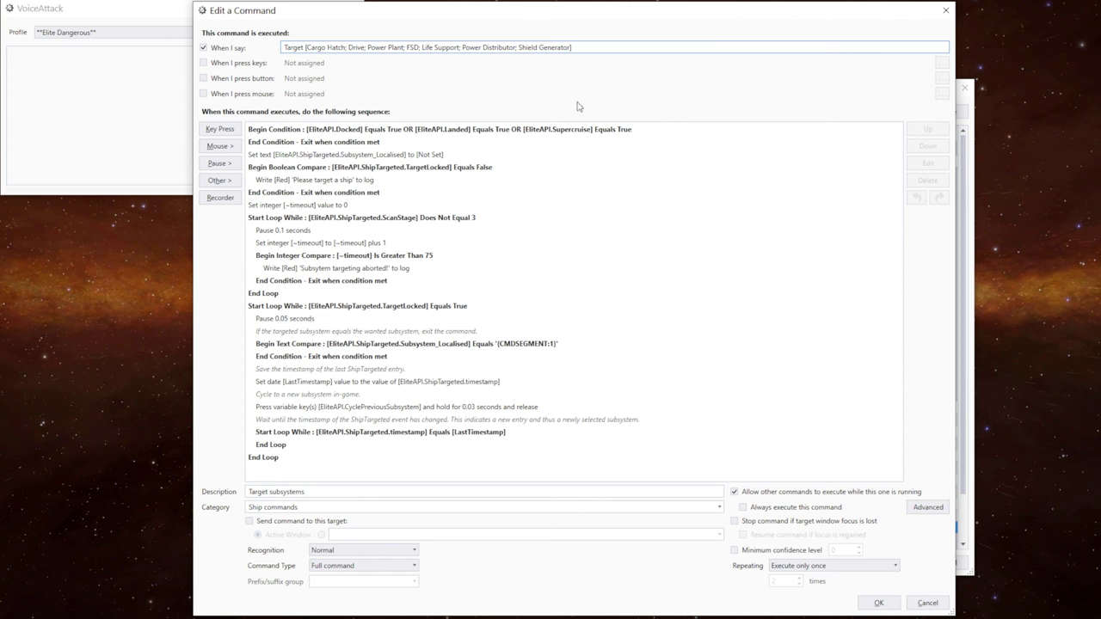
type(";")
key("BackSpace")
key("BackSpace")
Step: Examine the opening exit condition for docked, landed or supercruise and the action that clears Subsystem_Localised
left_click(569, 142)
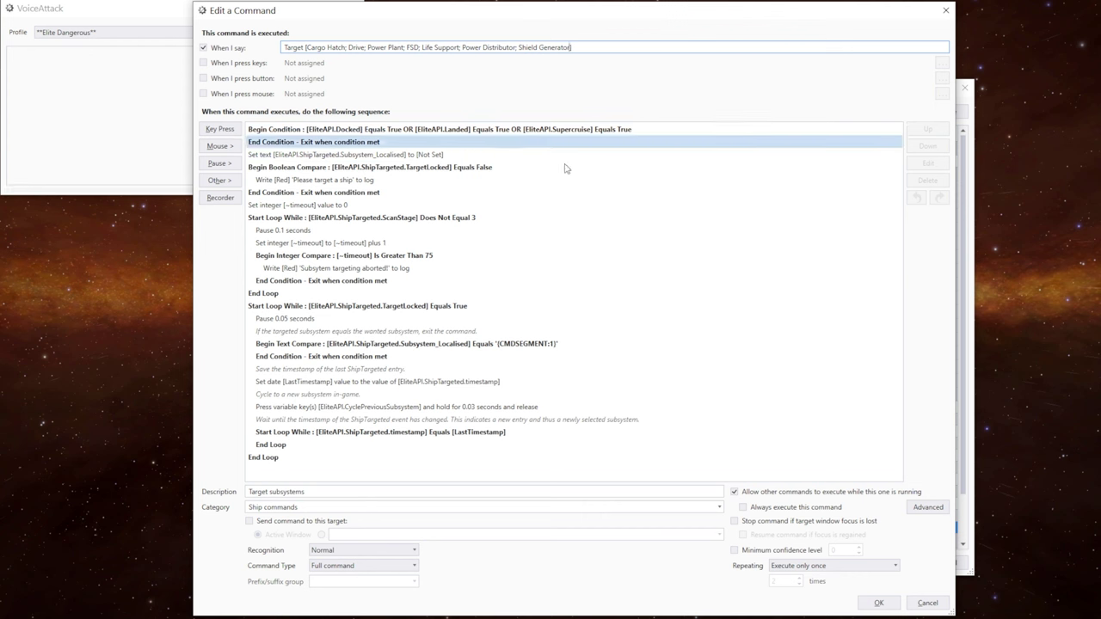
left_click(497, 129)
left_click(497, 129)
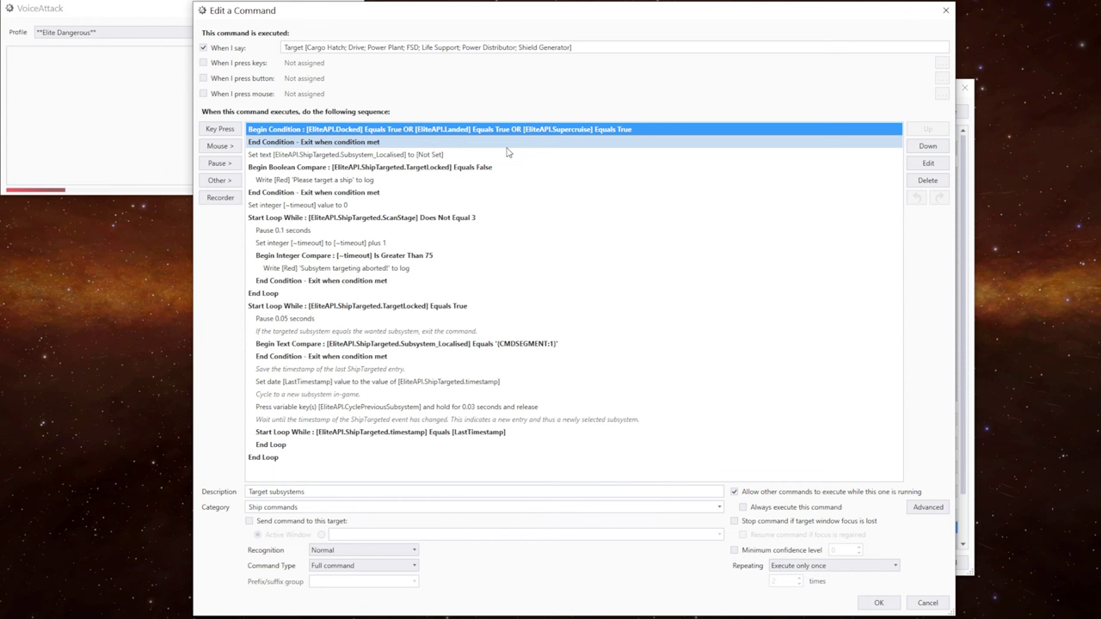
left_click(506, 143)
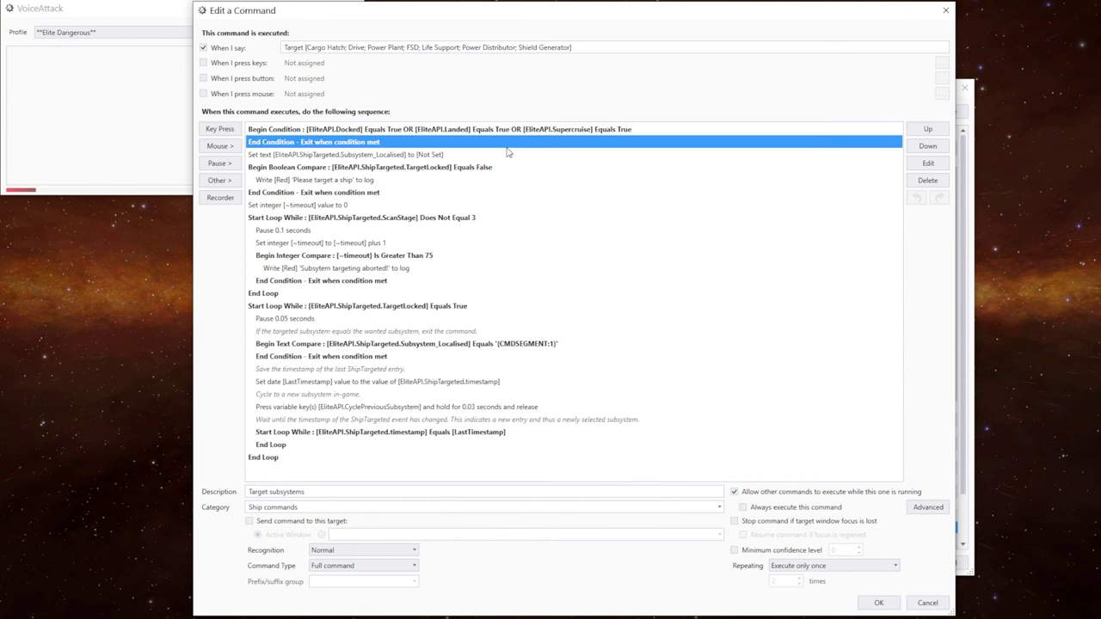
left_click(452, 155)
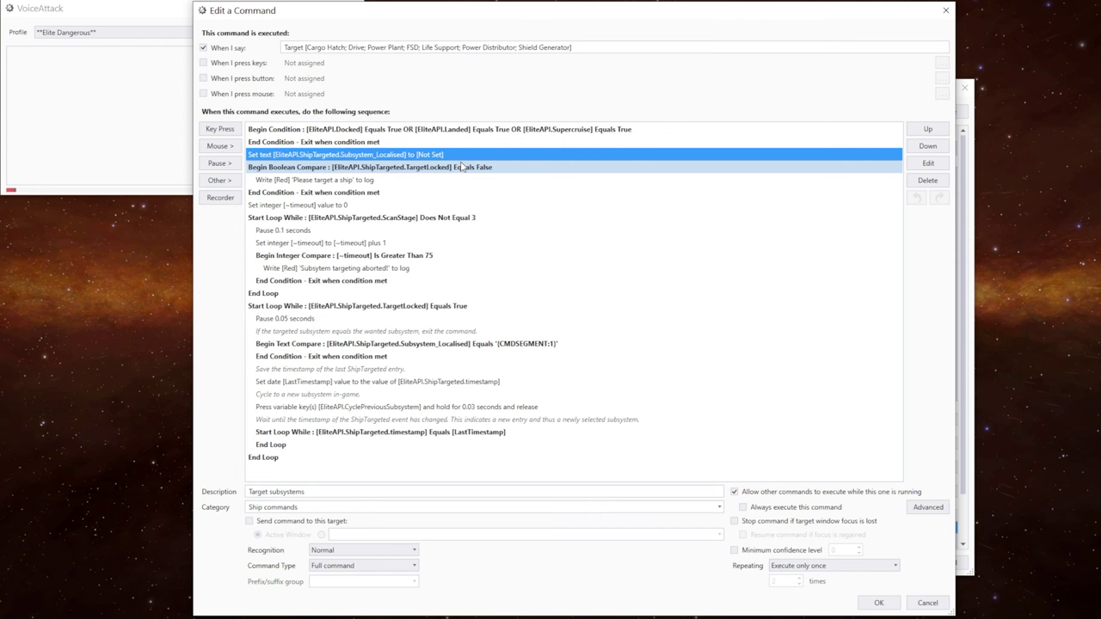
Step: Compare the command's TargetLocked boolean condition with the ShipTargeted TargetLocked entry in Journal.txt in Notepad++
left_click(482, 167)
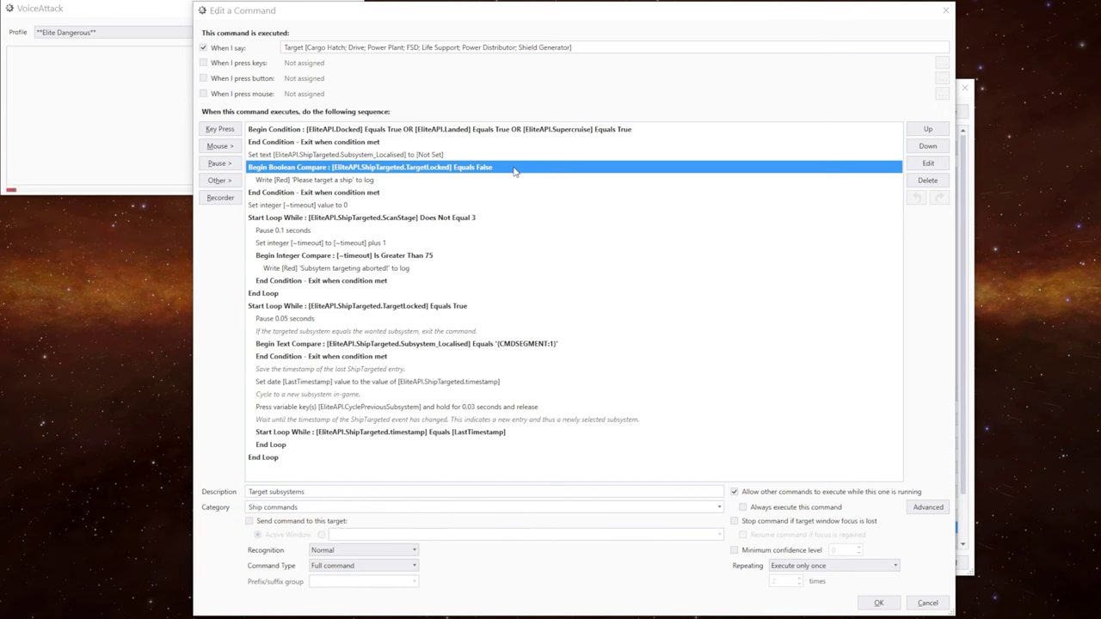
key("alt+Tab")
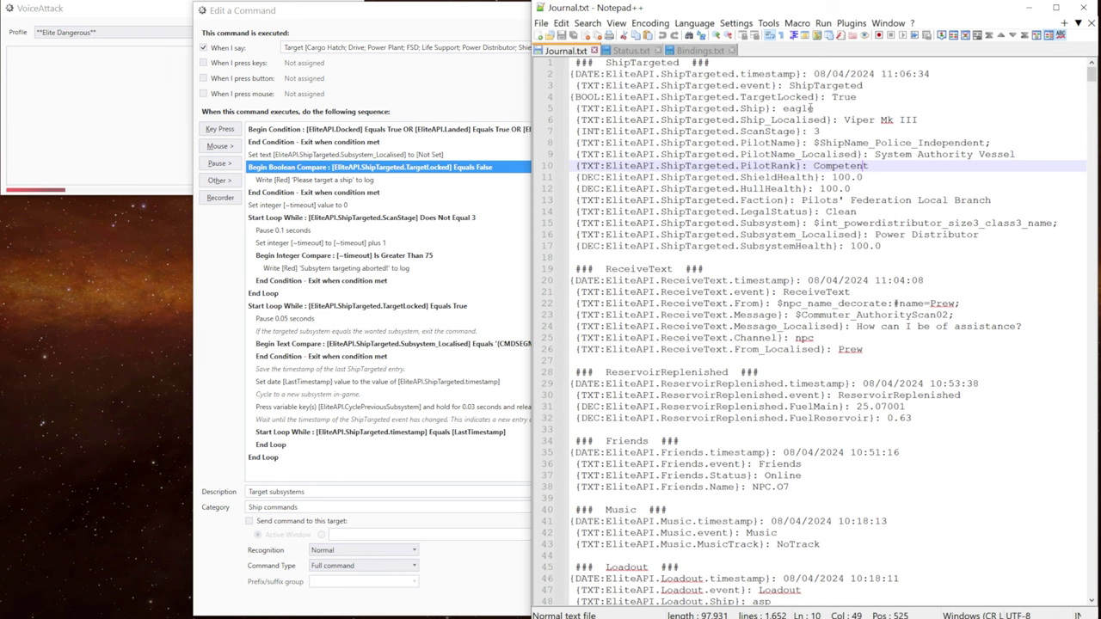
left_click(771, 96)
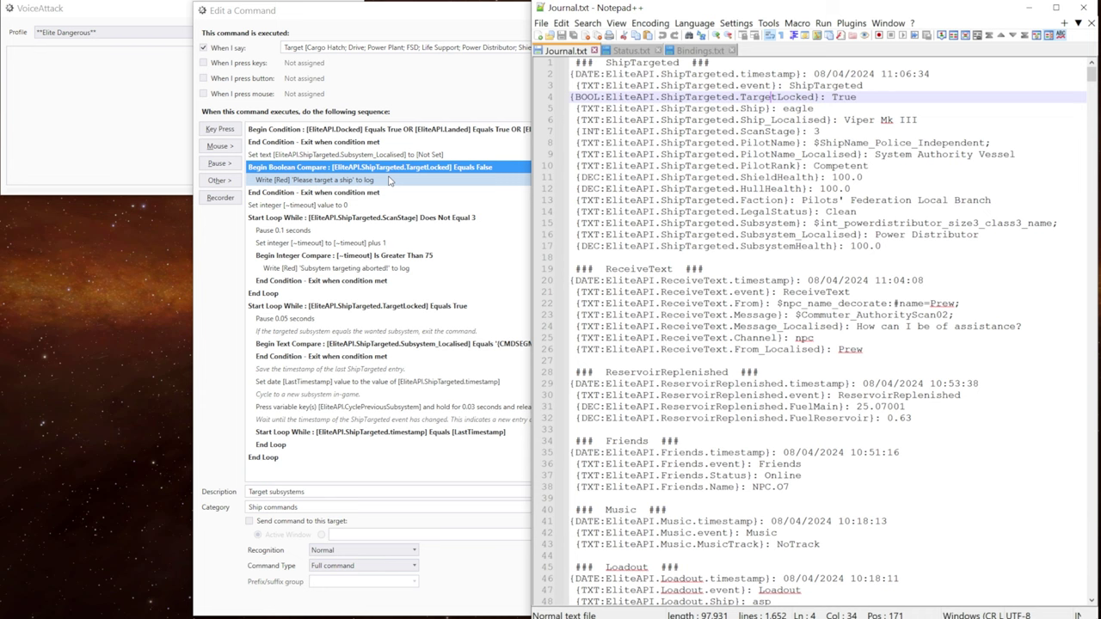
Step: Back in the VoiceAttack command, examine the timeout initialisation and the ScanStage loop with its pause, counter and abort condition
left_click(436, 219)
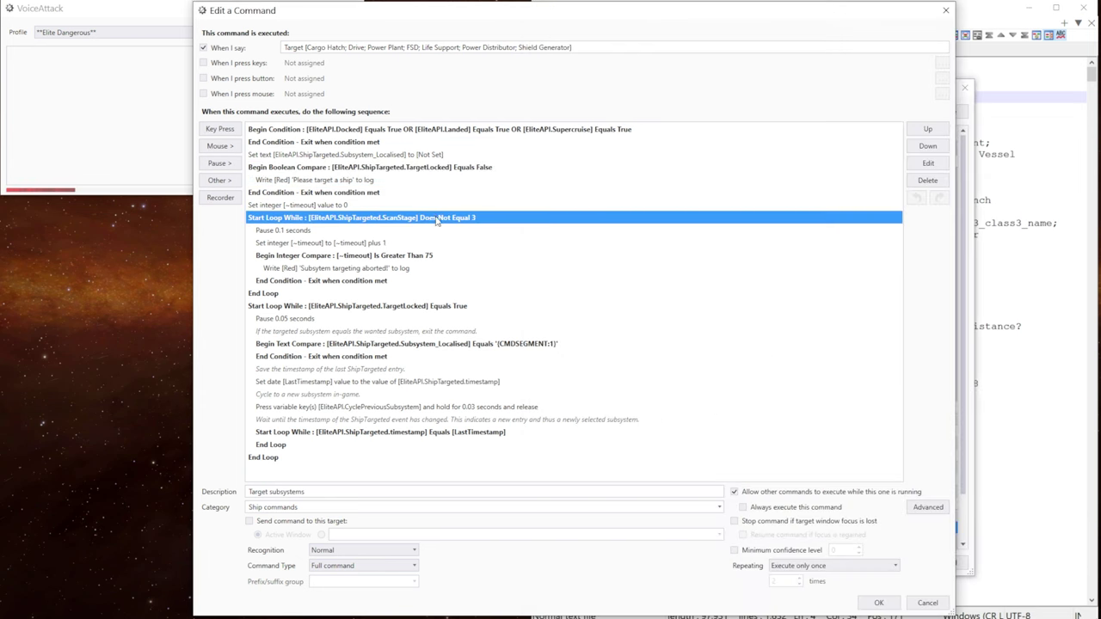
left_click(402, 208)
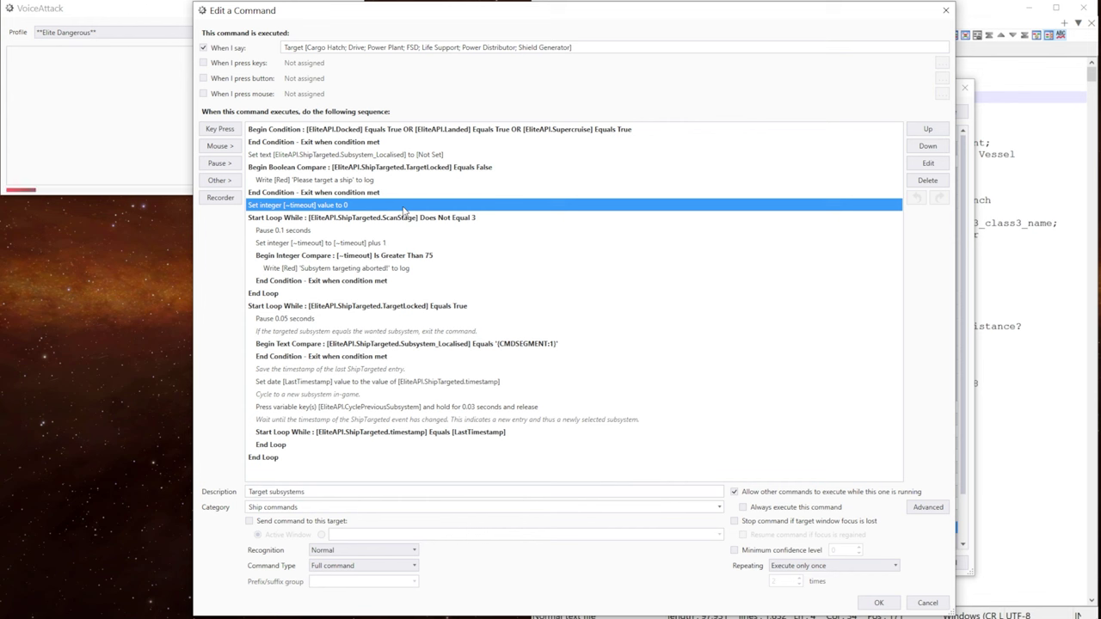
left_click(410, 221)
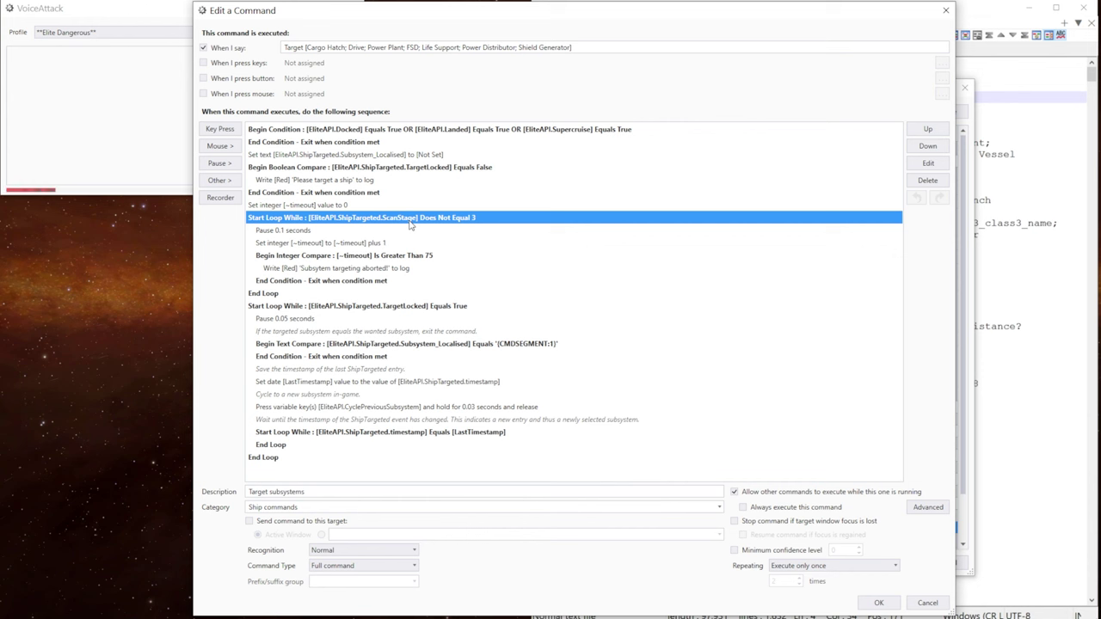
left_click(380, 231)
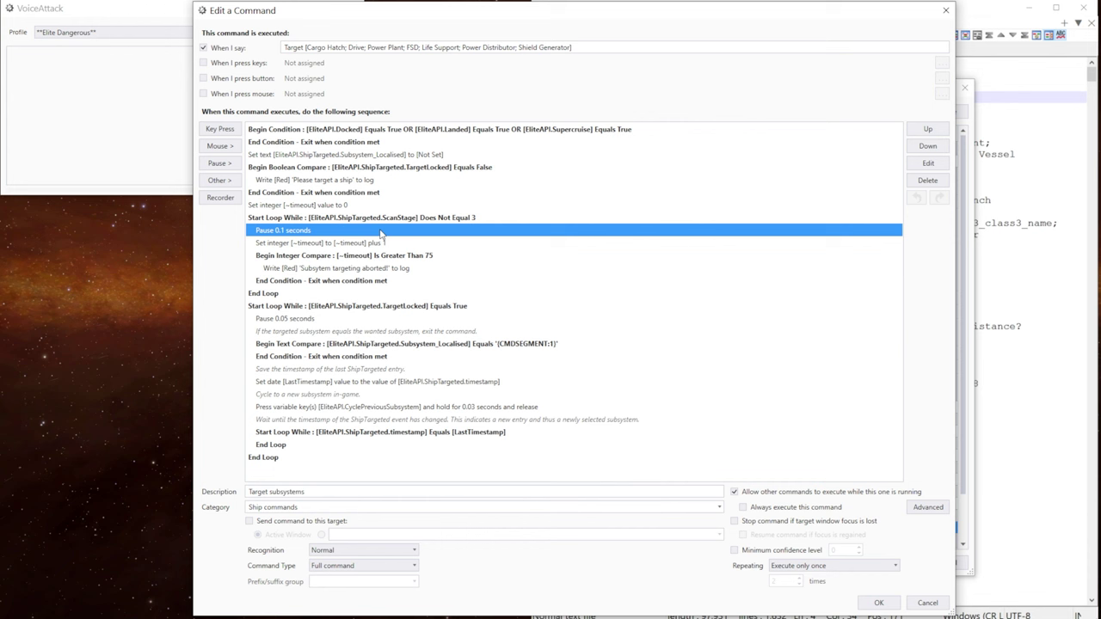
left_click(372, 244)
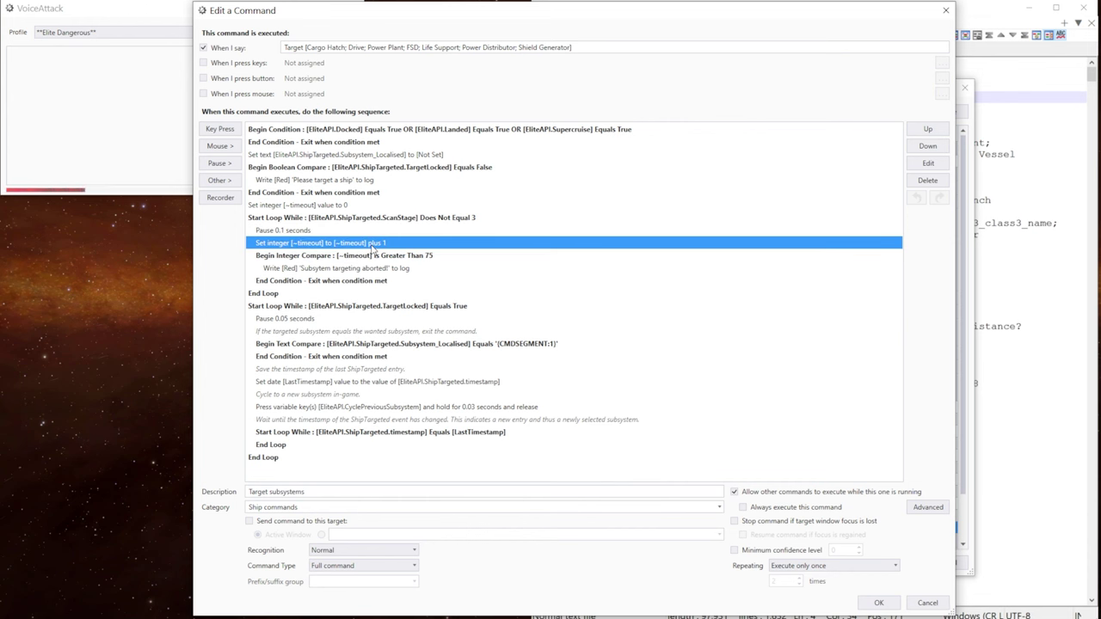
left_click(376, 255)
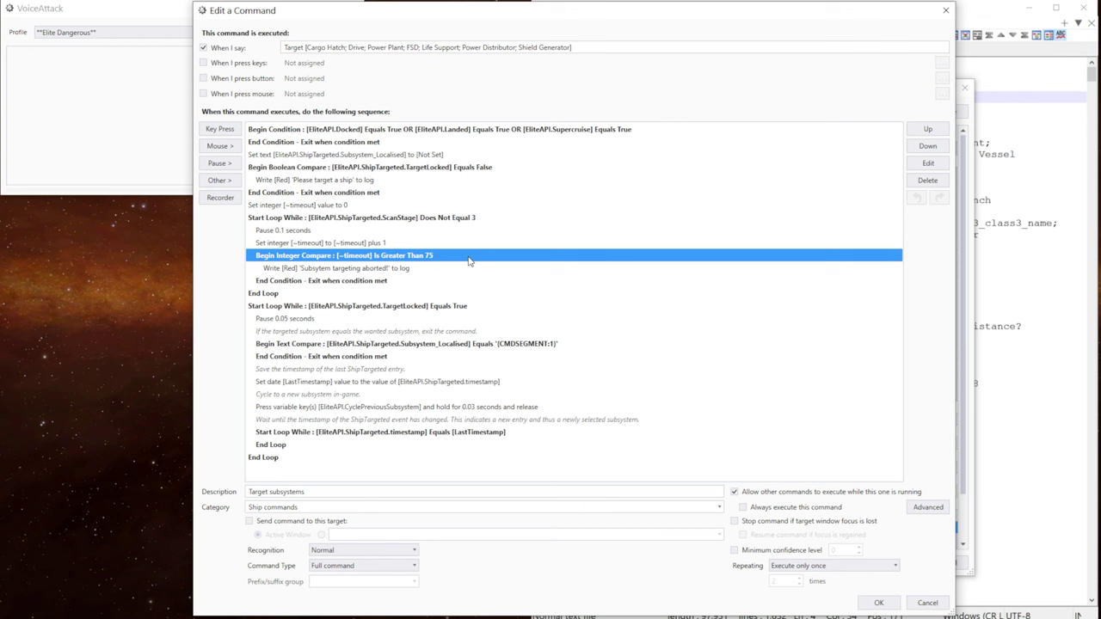
left_click(467, 268)
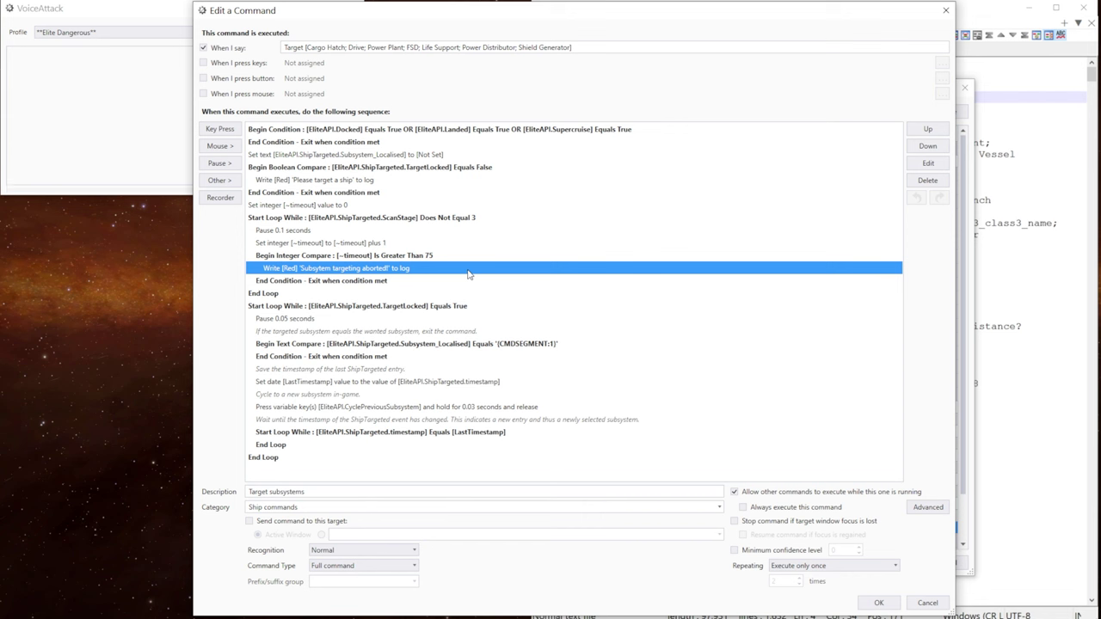
left_click(430, 282)
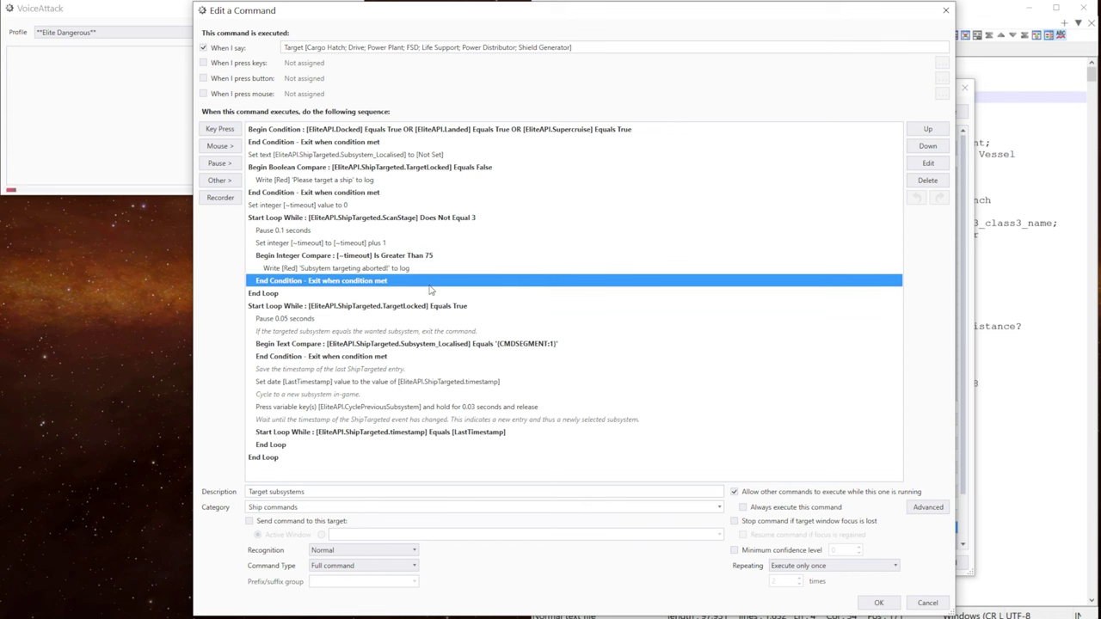
left_click(419, 295)
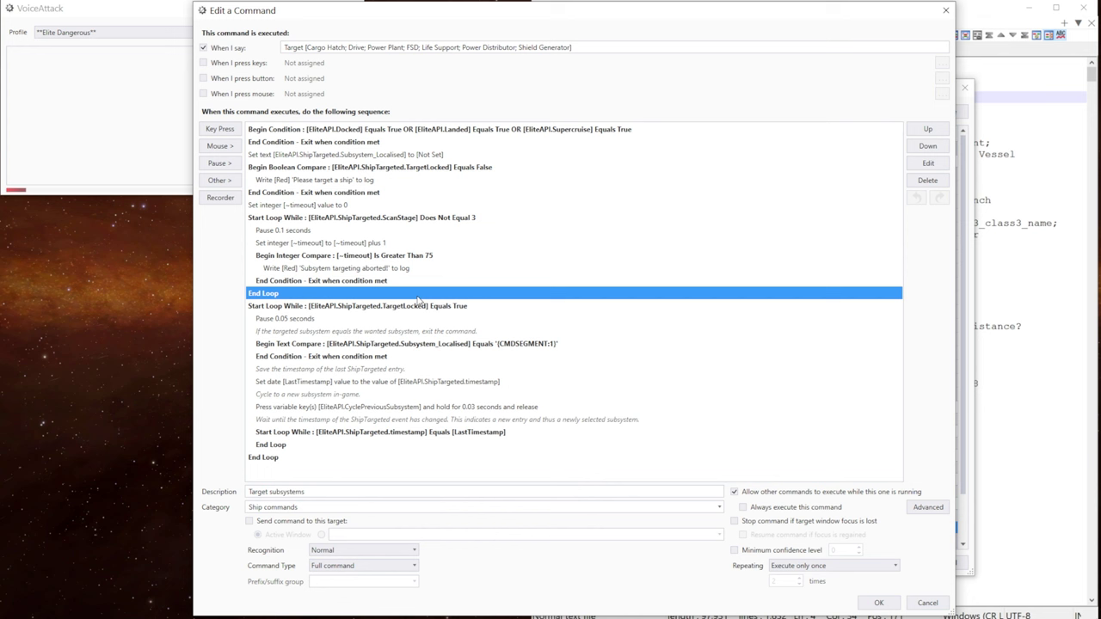
Step: Examine the TargetLocked loop, including the subsystem text comparison, the timestamp saving and the subsystem cycling comment
left_click(502, 308)
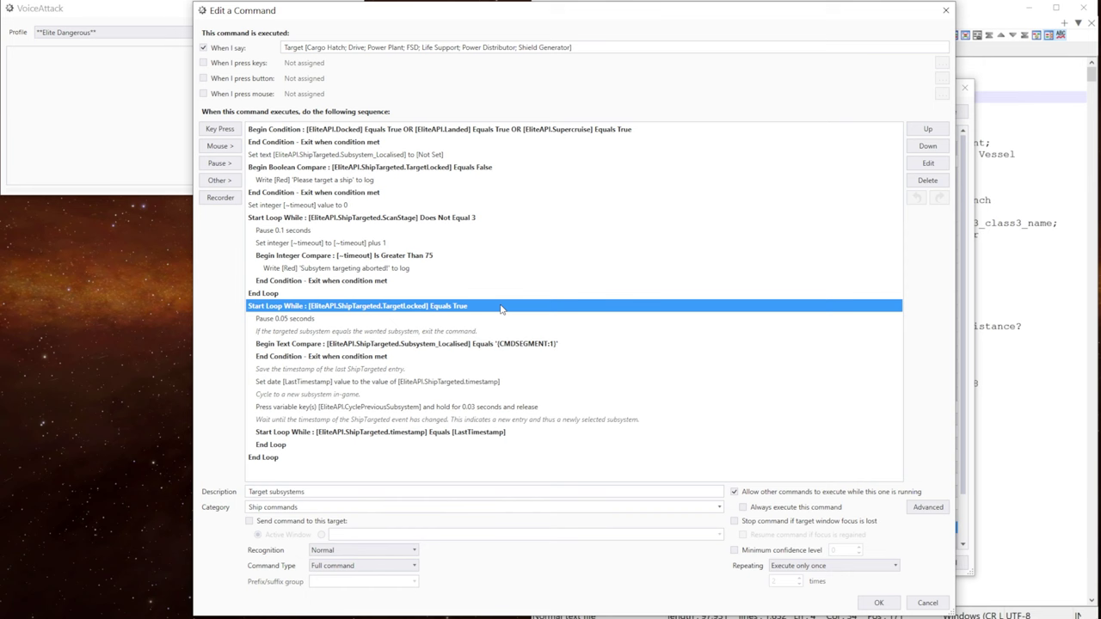
left_click(430, 319)
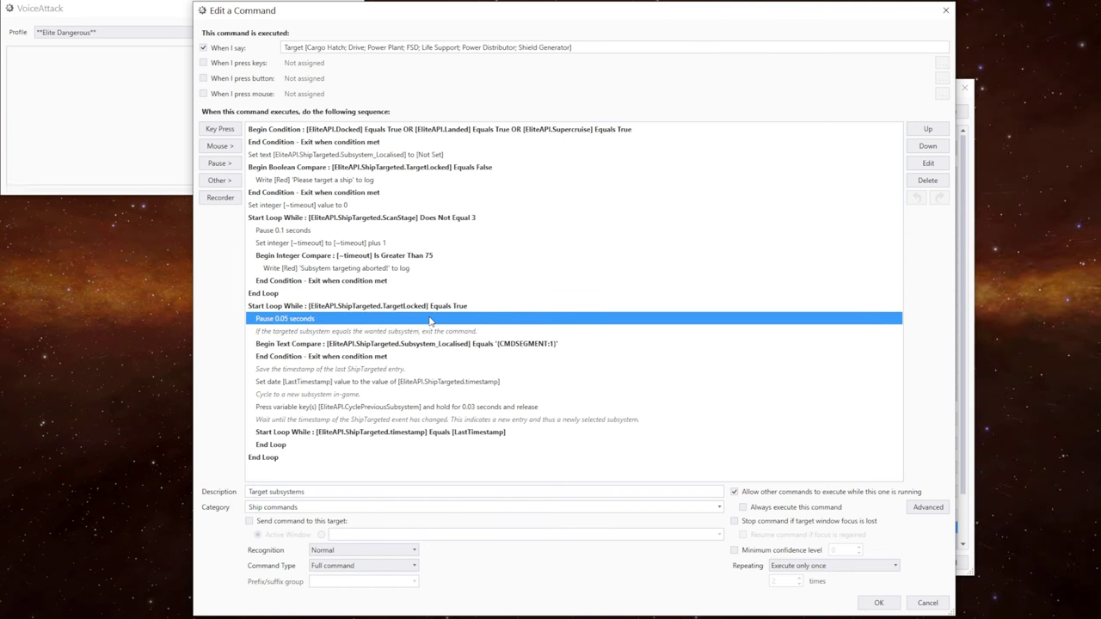
left_click(489, 332)
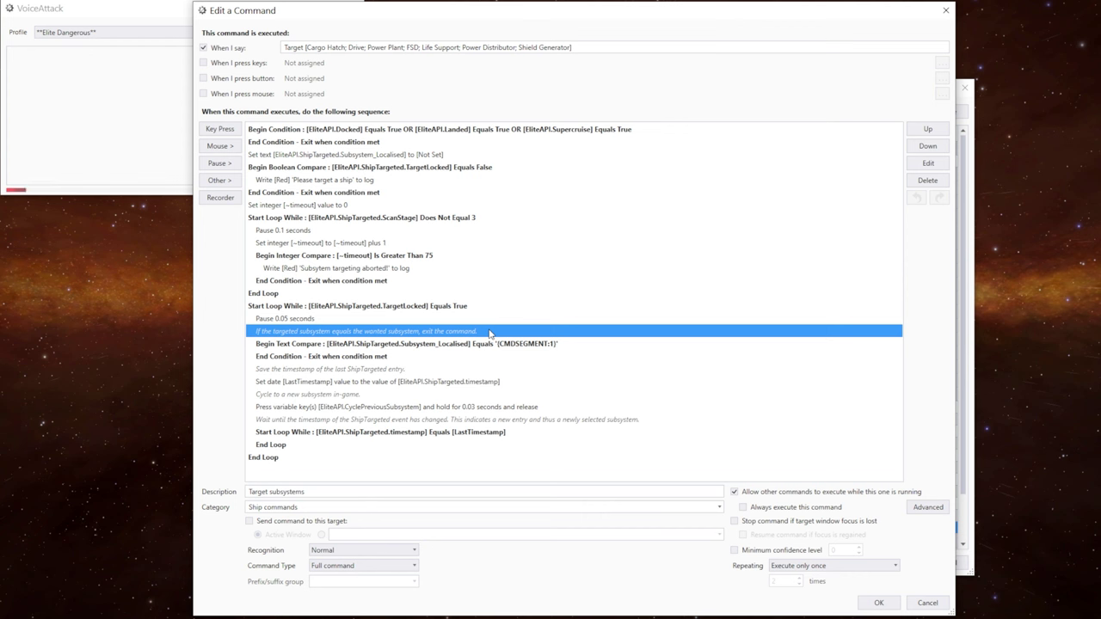
left_click(514, 48)
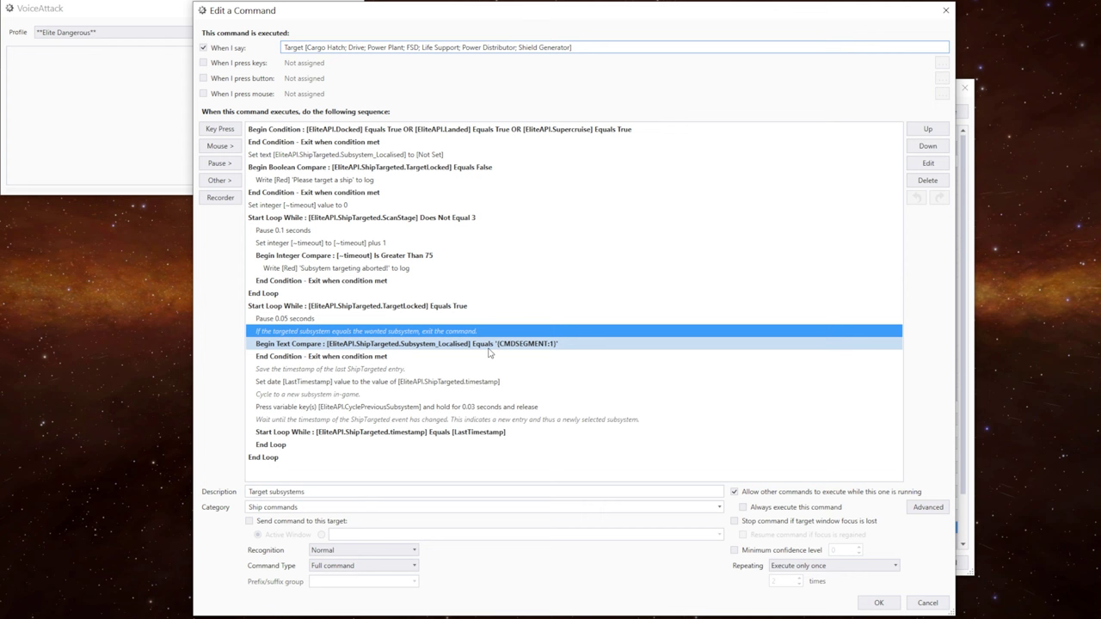
left_click(432, 344)
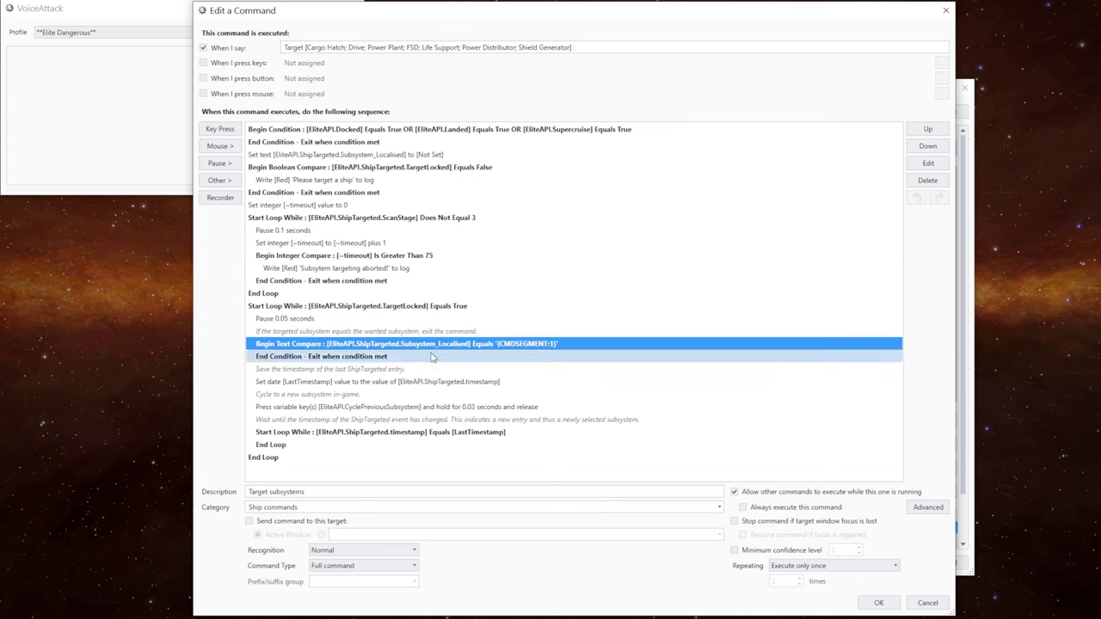
left_click(392, 358)
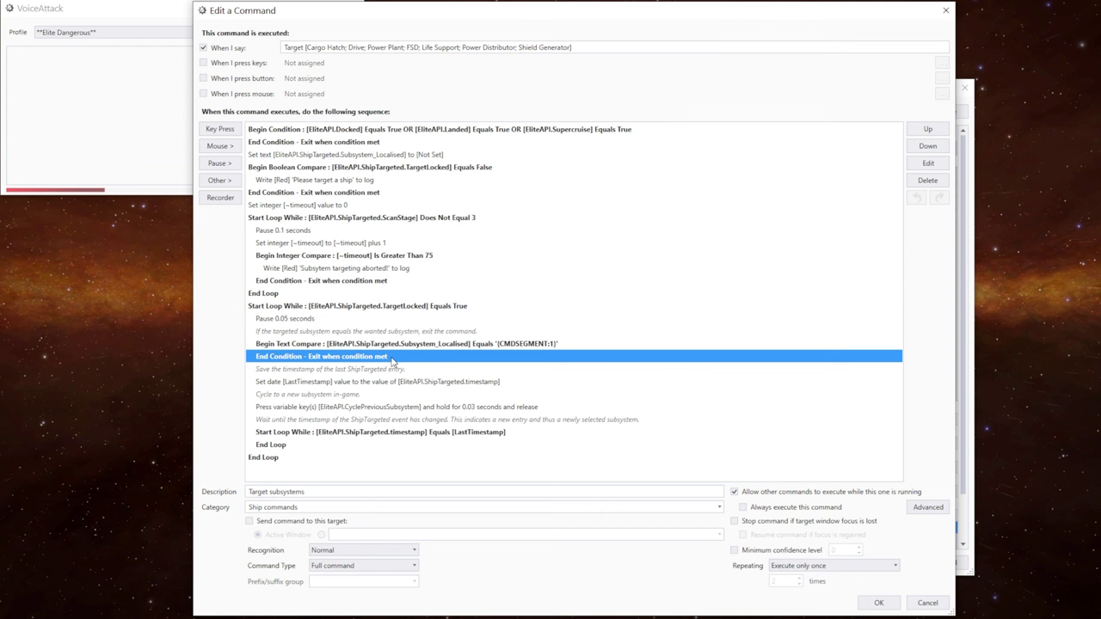
left_click(464, 370)
left_click(380, 383)
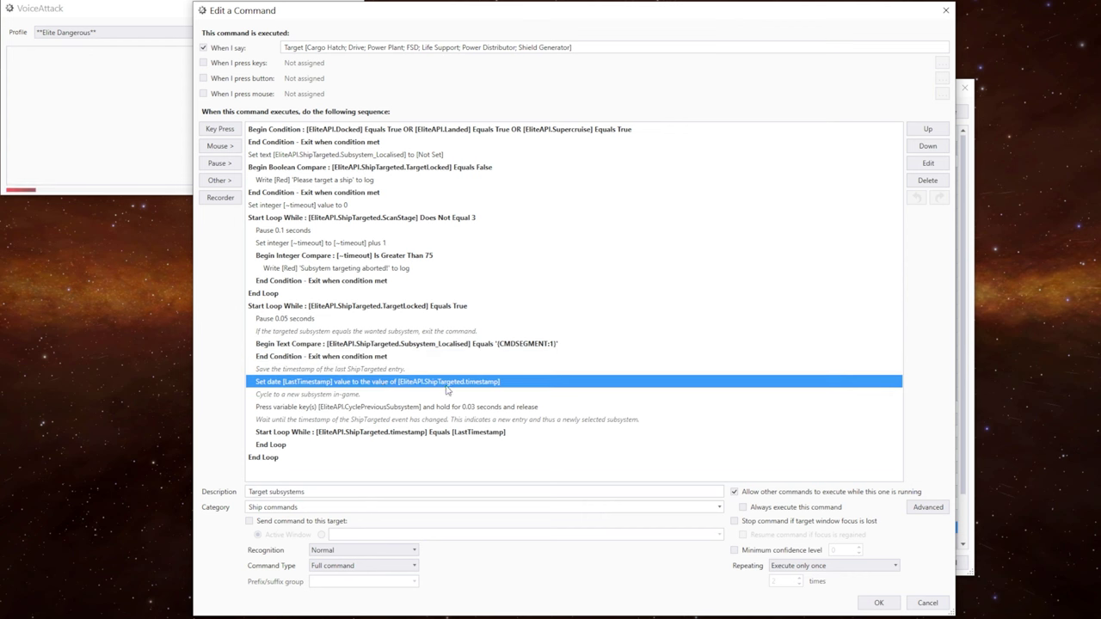
left_click(442, 394)
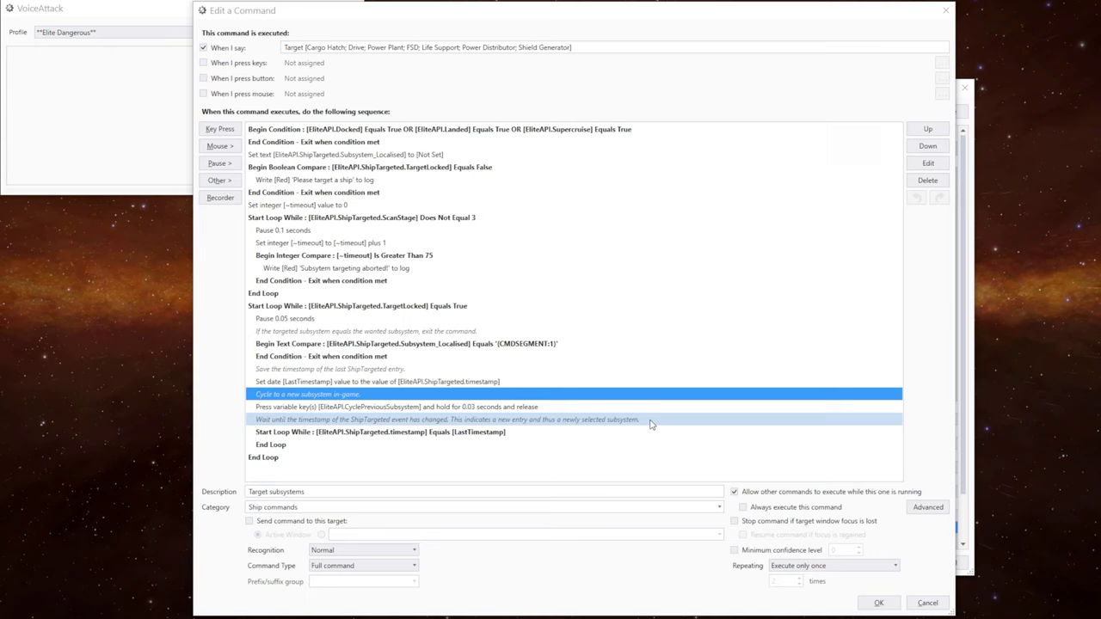
Step: In Notepad++, examine the ShipTargeted entries in Journal.2024-04-08T100103.01.log, highlighting the event name, Subsystem_Localised and the last entry's timestamp
key("alt+Tab")
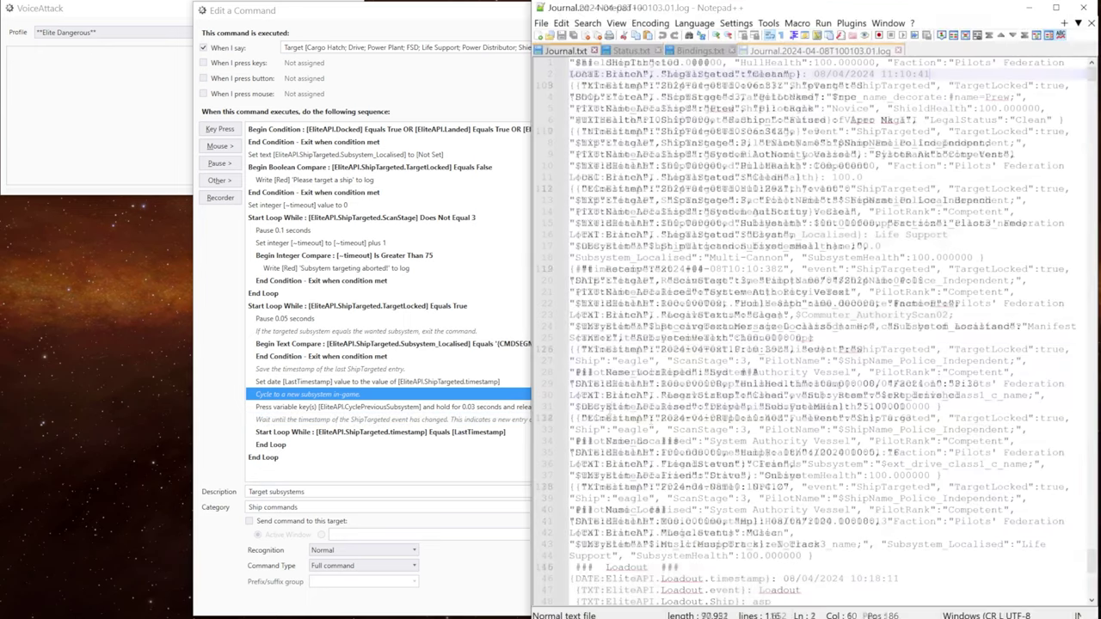
left_click(609, 409)
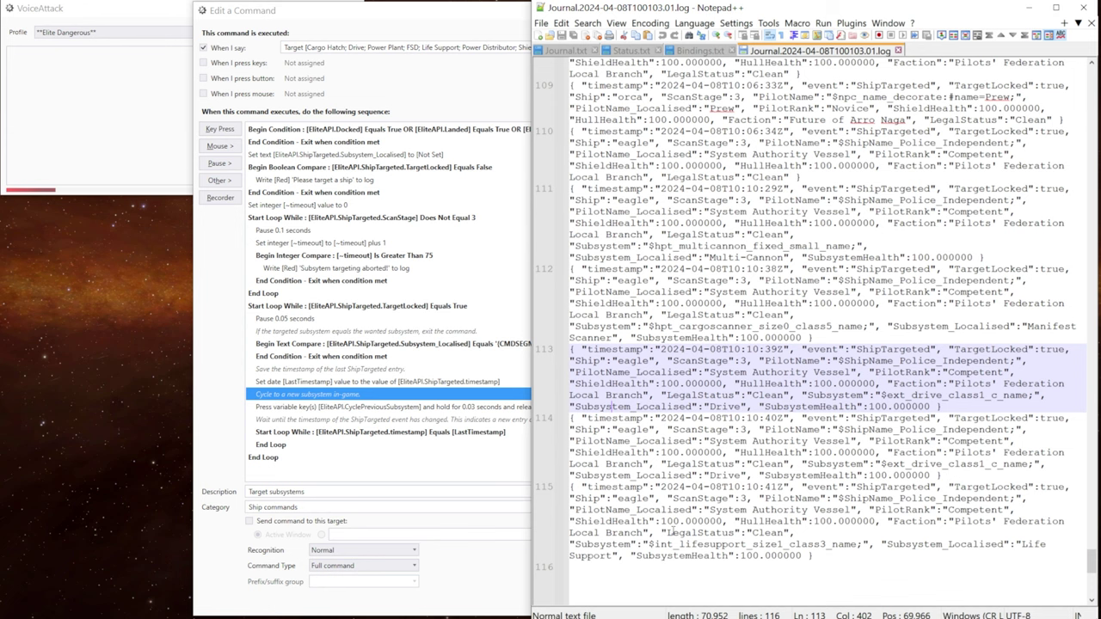
double_click(877, 487)
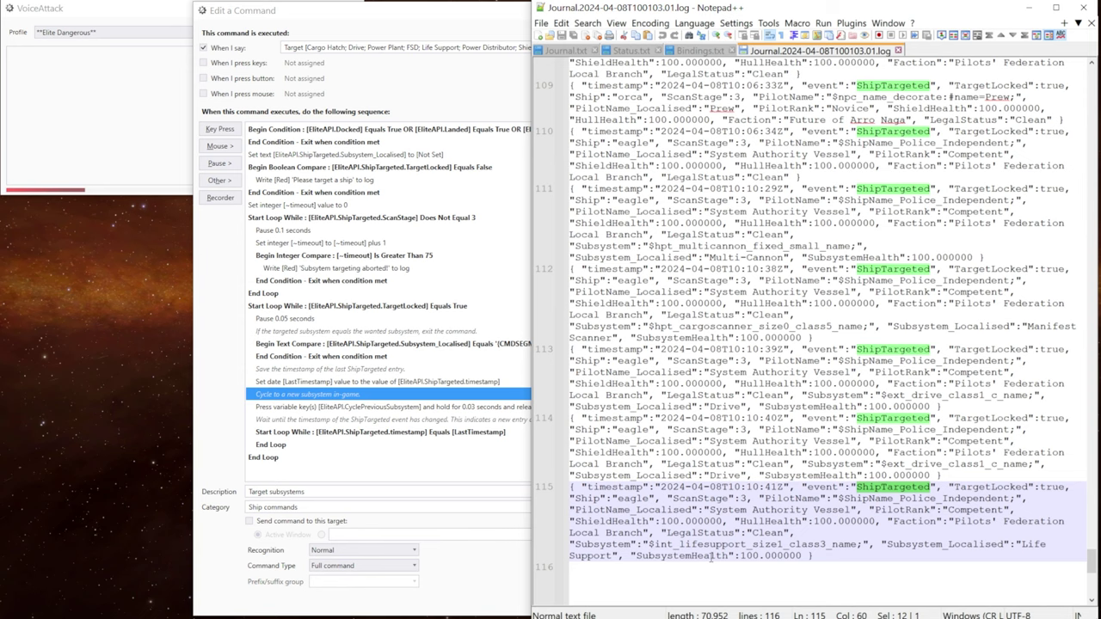
double_click(966, 544)
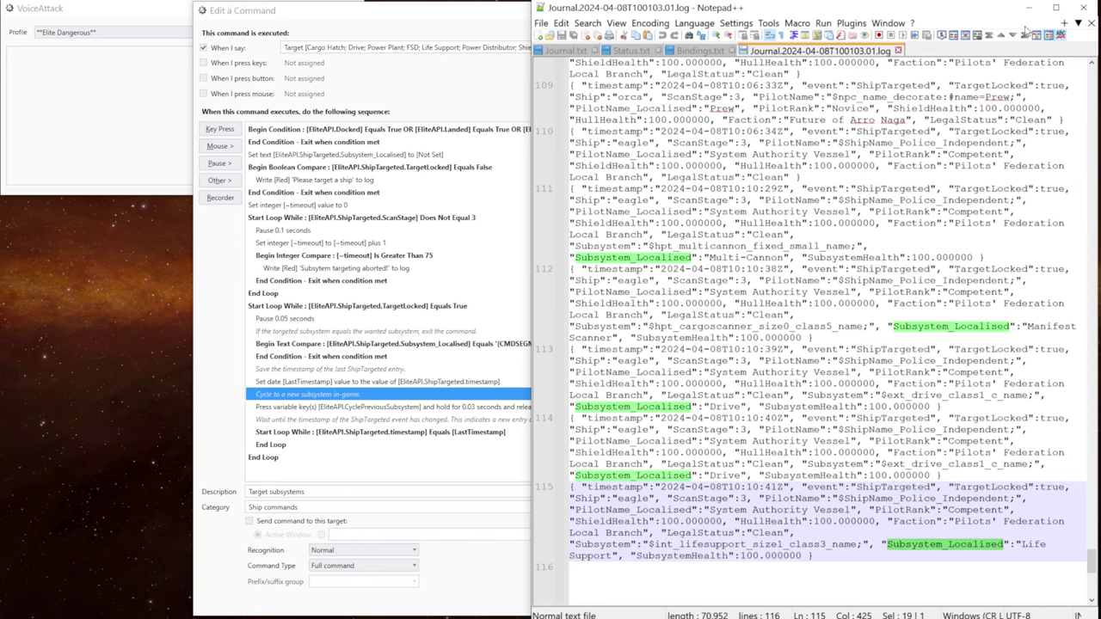
left_click(1056, 7)
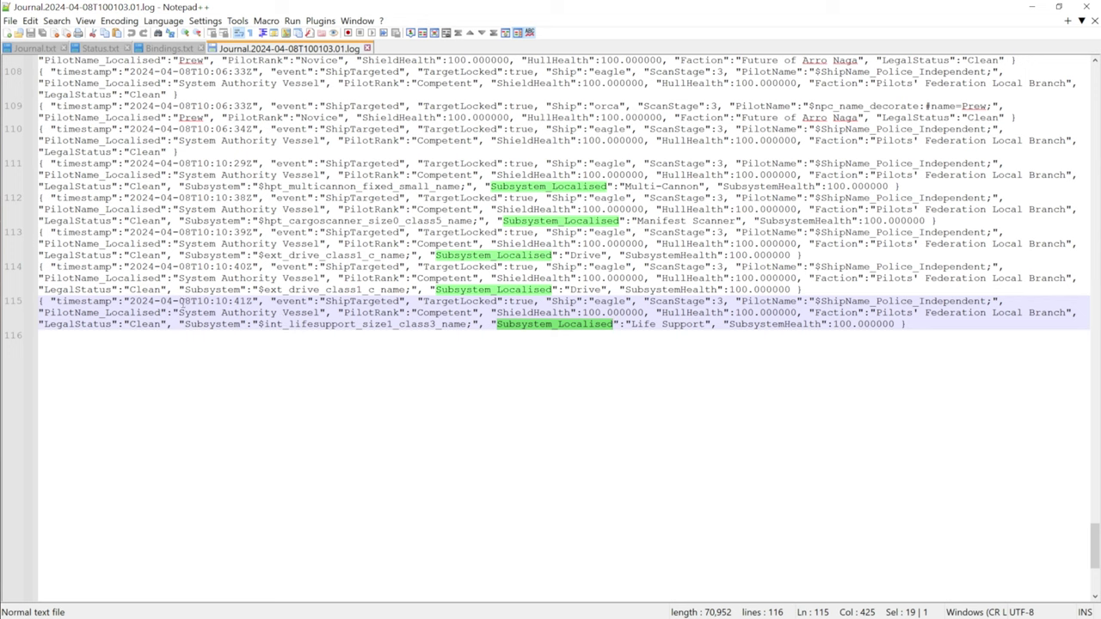
left_click_drag(249, 303, 61, 302)
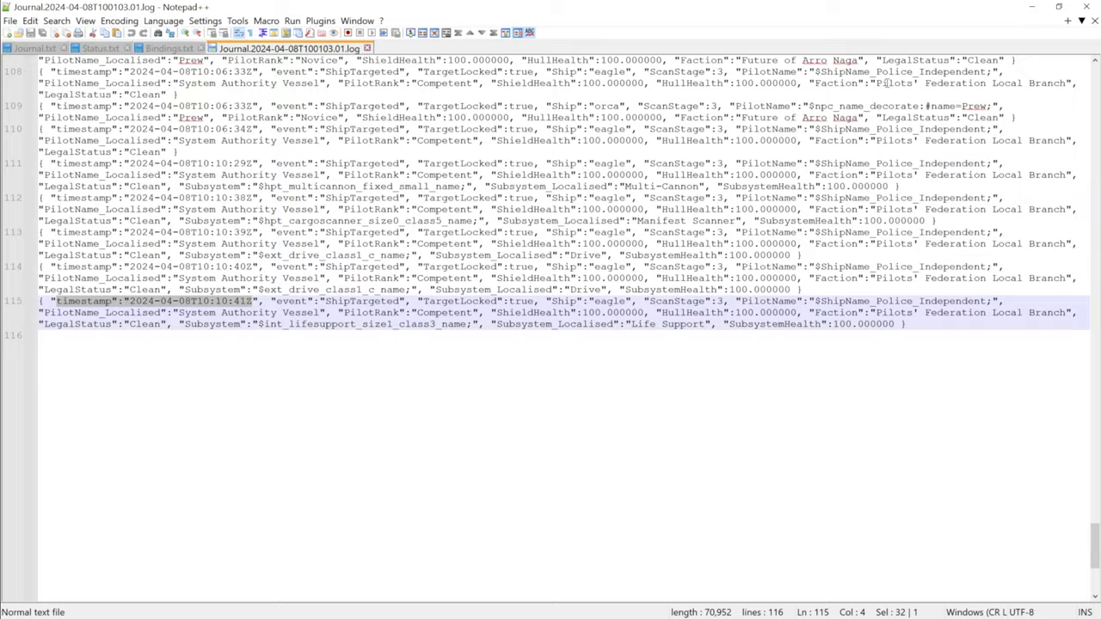
Step: Back in VoiceAttack, examine the loop comparing the ShipTargeted timestamp with LastTimestamp, accept the Target subsystems command and close the profile editor
key("alt+Tab")
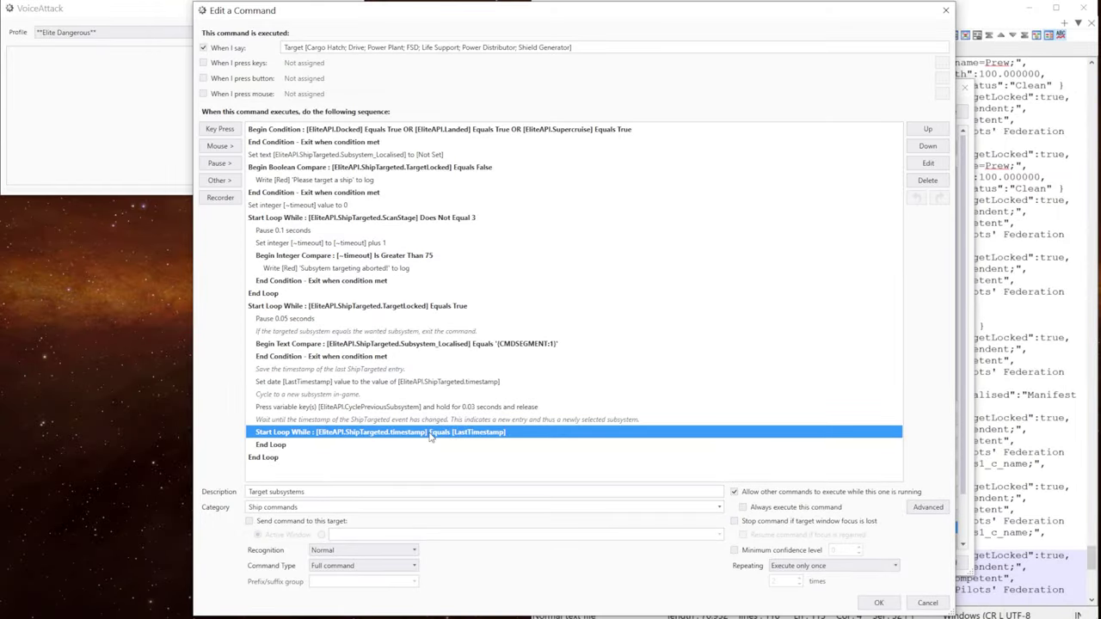
left_click(333, 447)
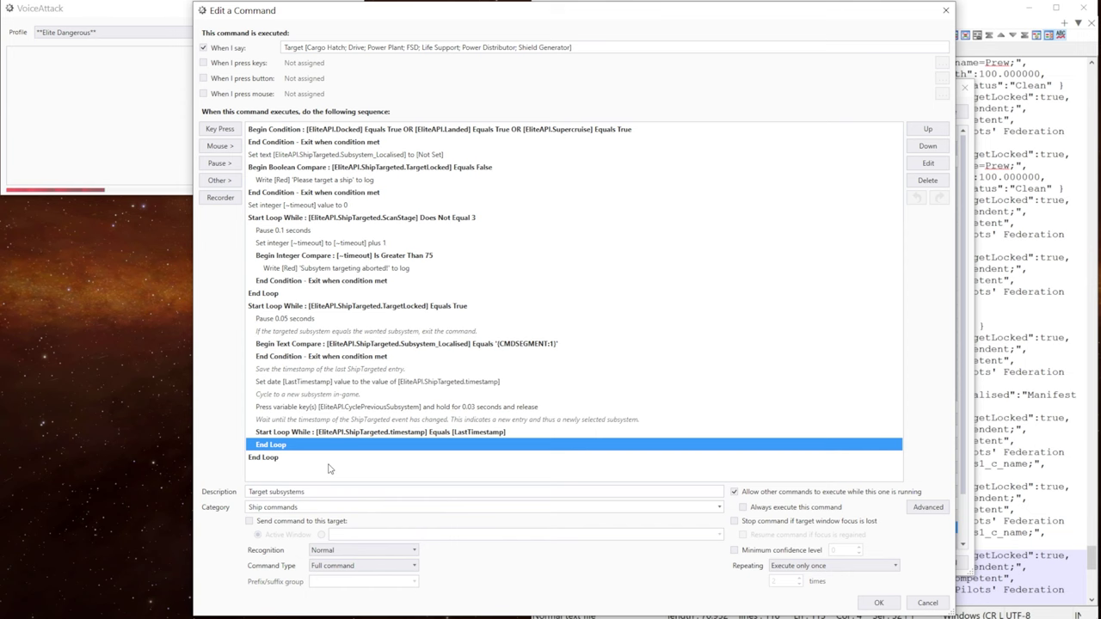
left_click(880, 602)
left_click(899, 563)
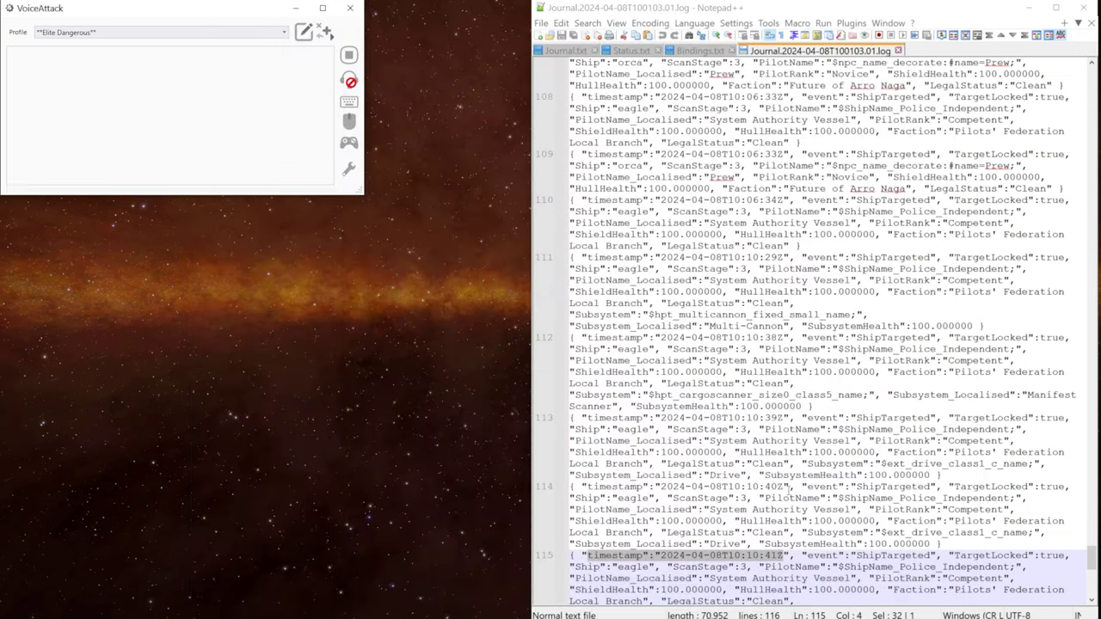
Step: In Elite Dangerous, test the FSD voice command without a target and the Power Plant command on an unscanned ship, and clear the target
left_click(508, 116)
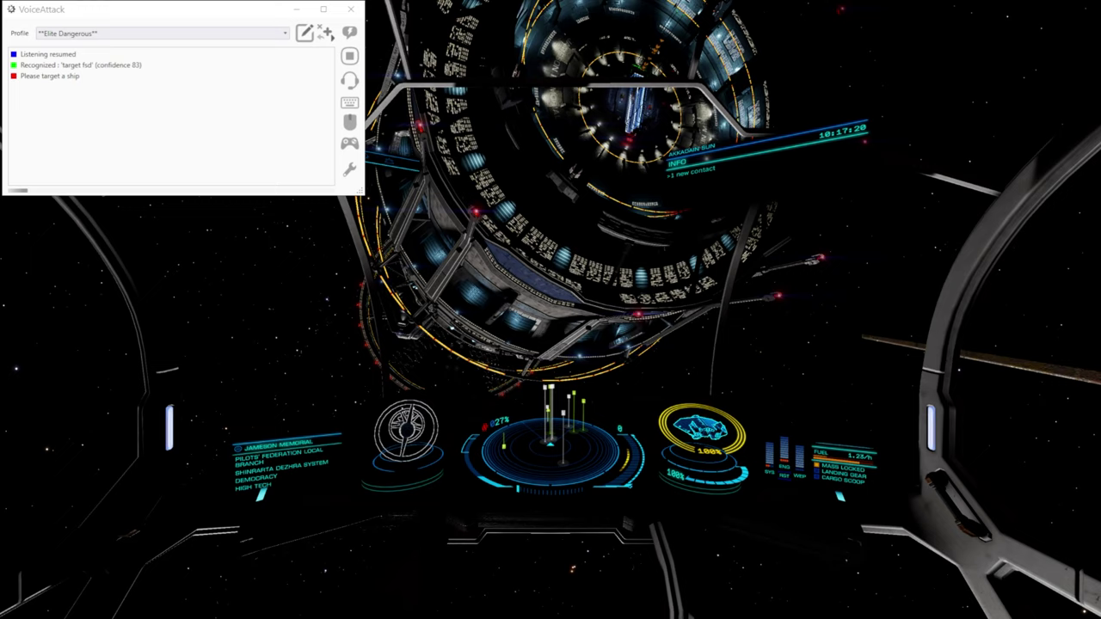
key("t")
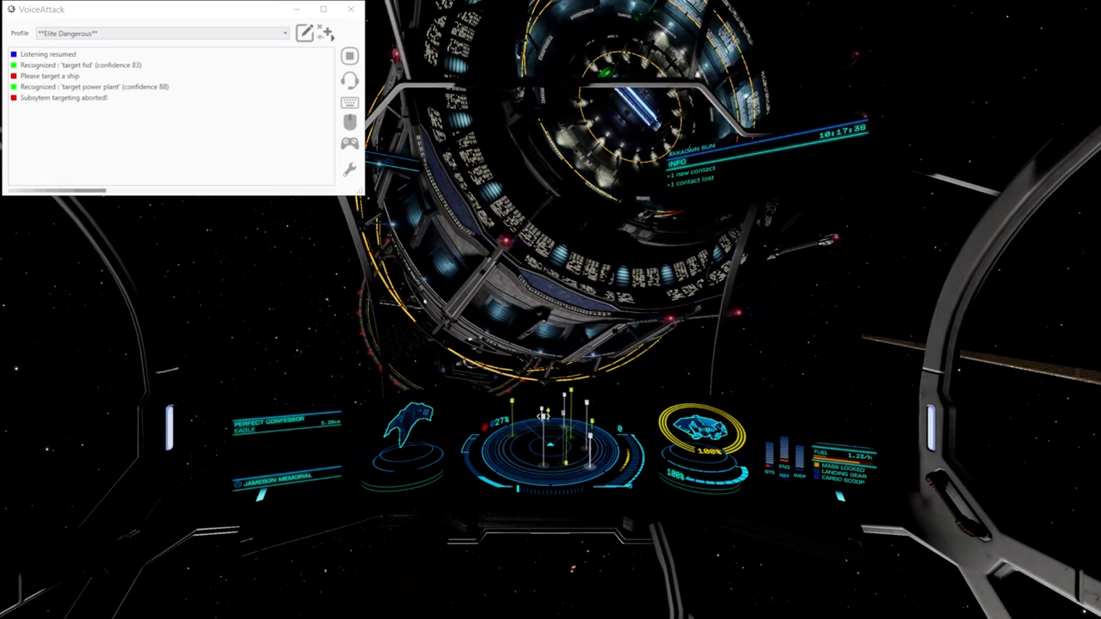
key("t")
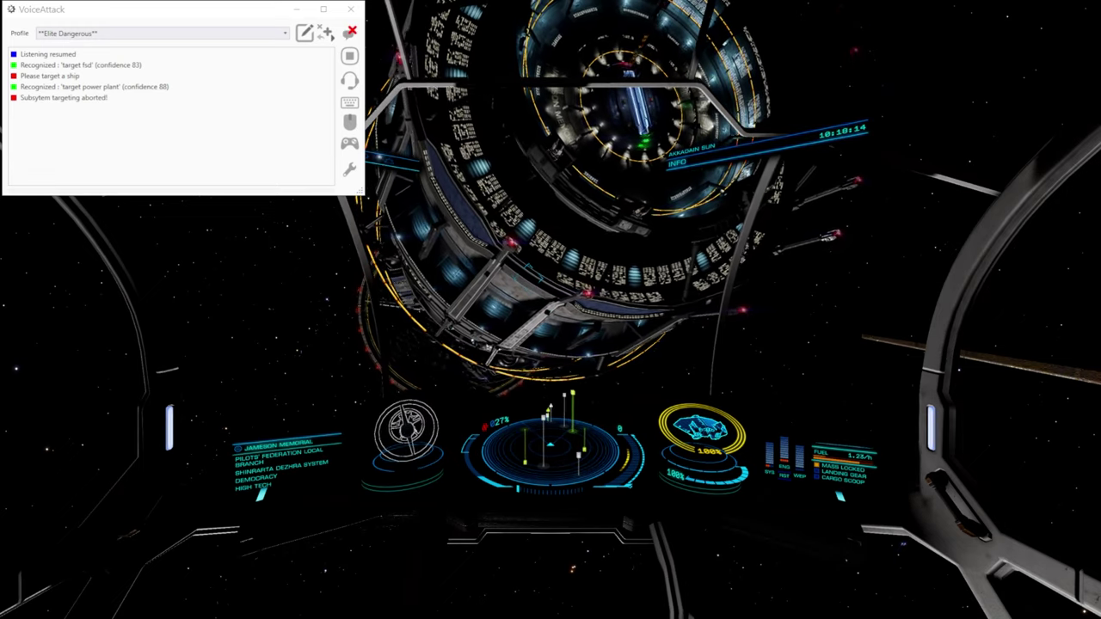
Step: Target a ship and test the Power Plant voice command, and switch to a System Authority Vessel to test the Cargo Hatch command
key("t")
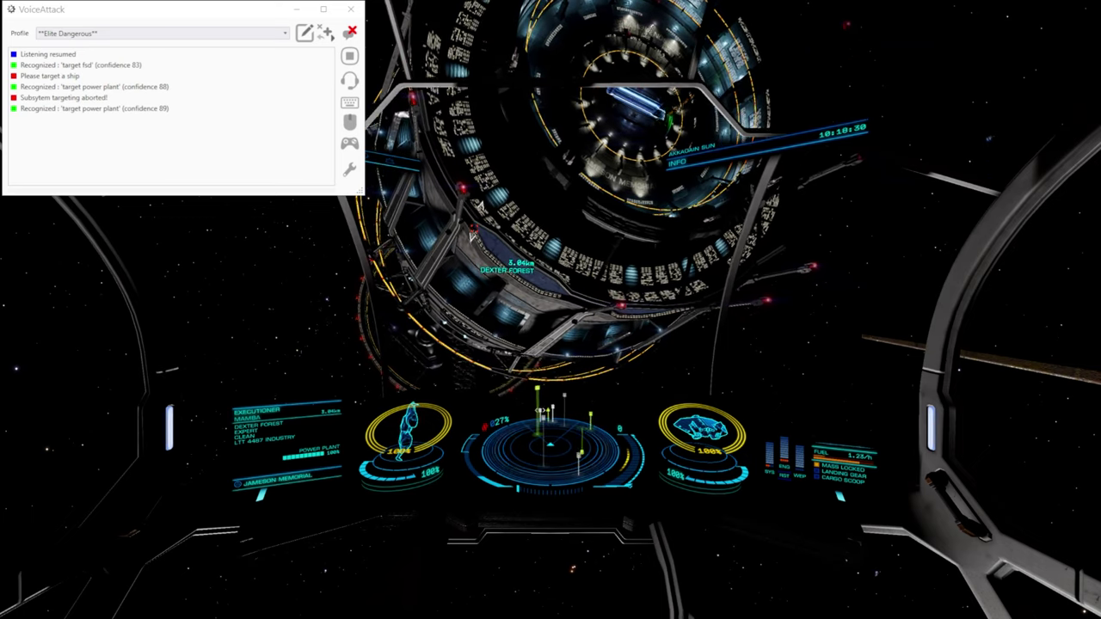
key("g")
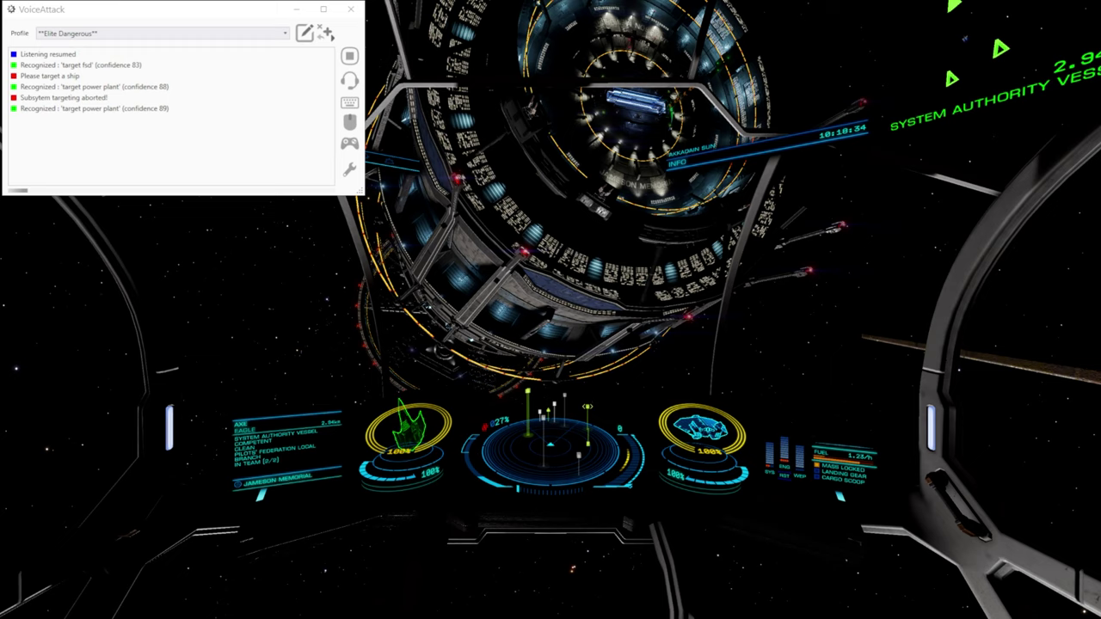
key("y")
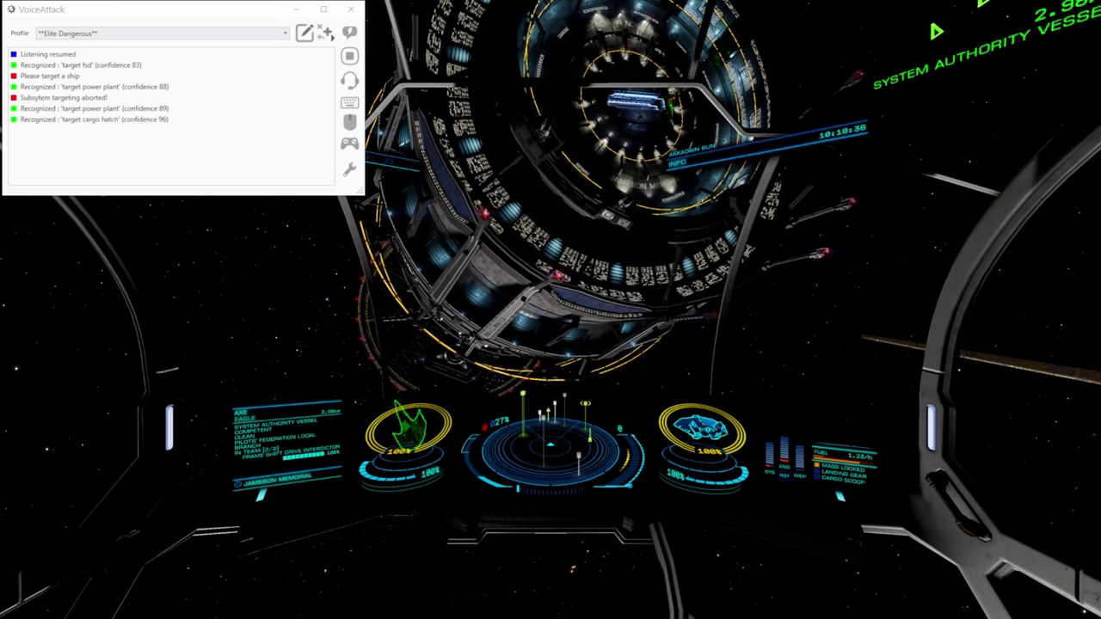